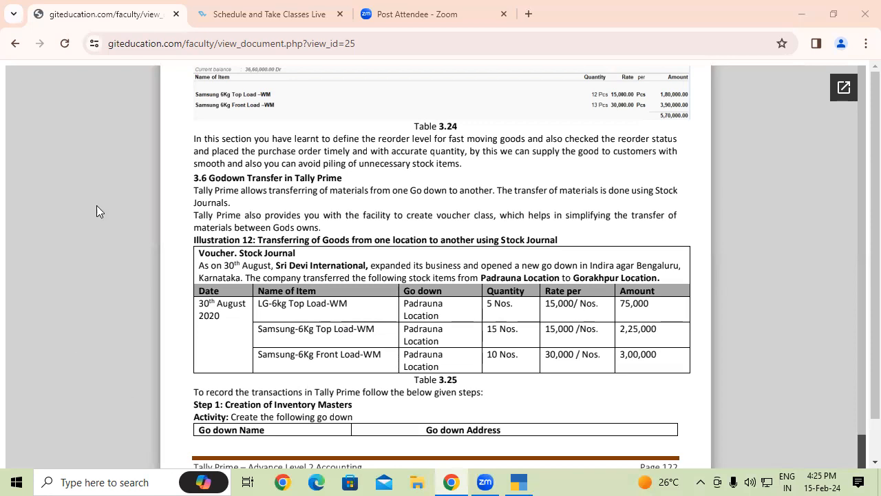
# - Switch to TallyPrime and open a new Stock Journal voucher for SHRI DEVI INTERNATIONAL
pyautogui.click(530, 480)
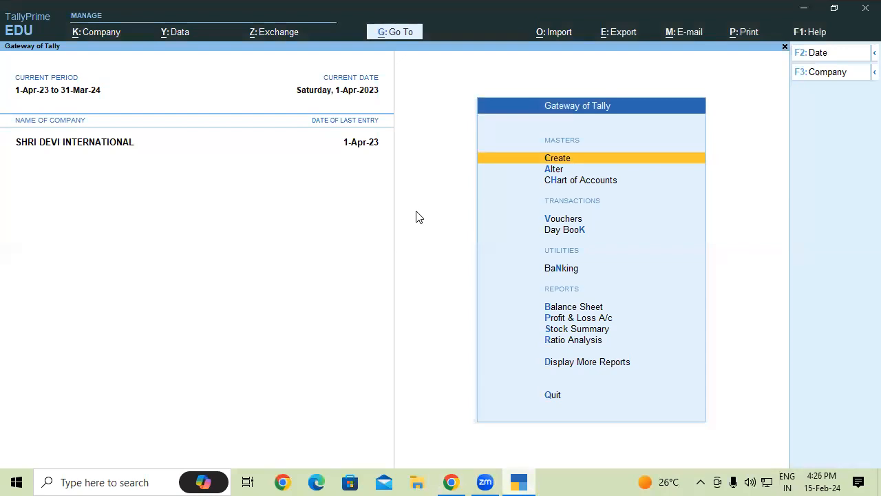
pyautogui.press('v')
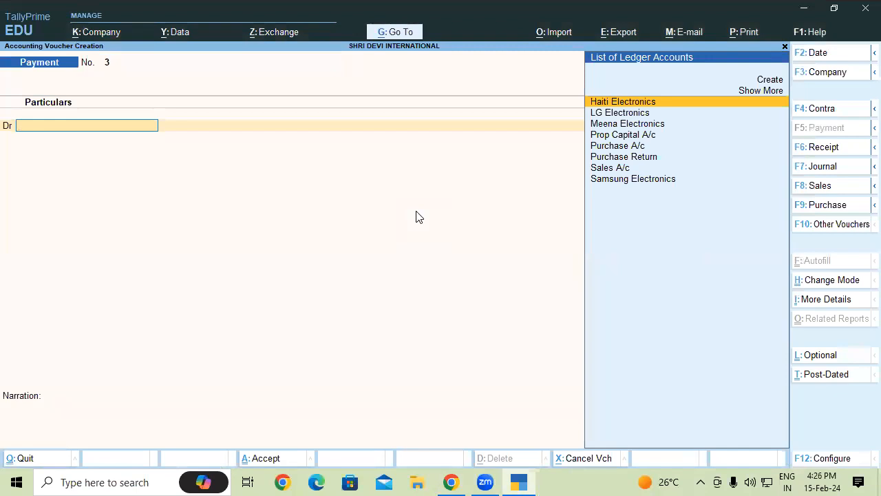
pyautogui.press('alt')
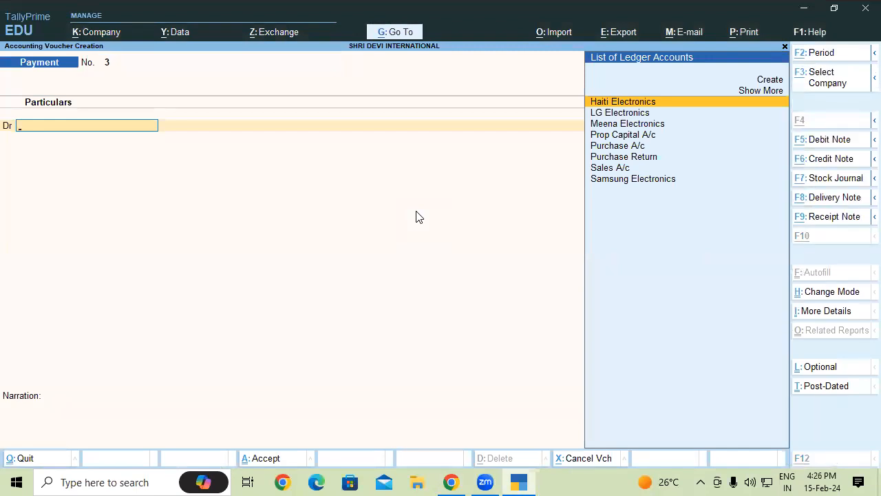
pyautogui.hotkey('alt', 'F7')
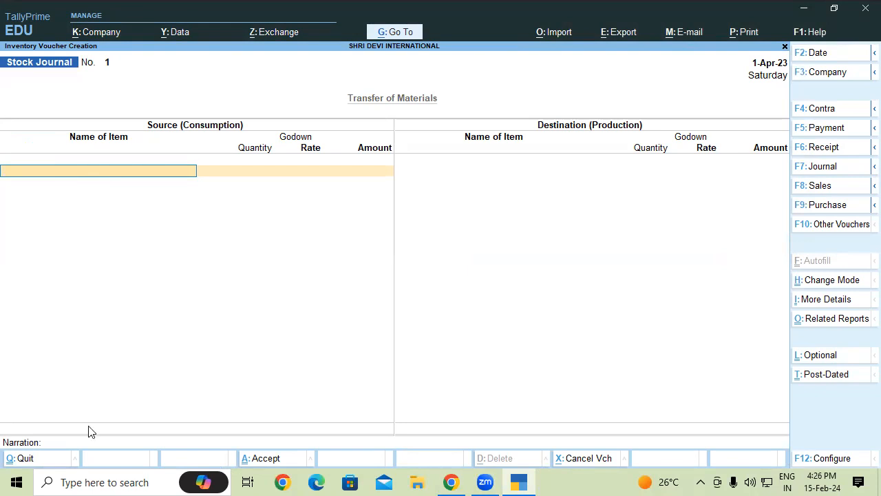
# - Enter 5 Nos of LG 6kg Front Load Wm from the Padrauna godown as the source item, keeping the suggested rate
pyautogui.write('Lg')
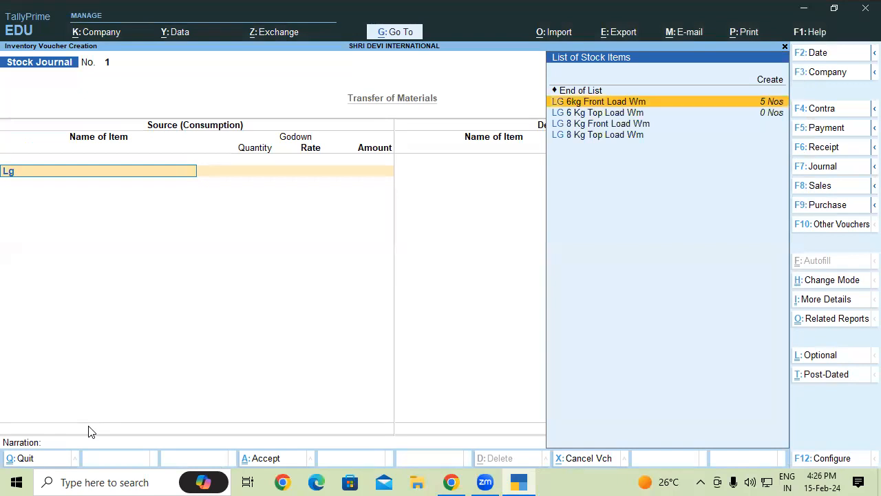
pyautogui.press('Down')
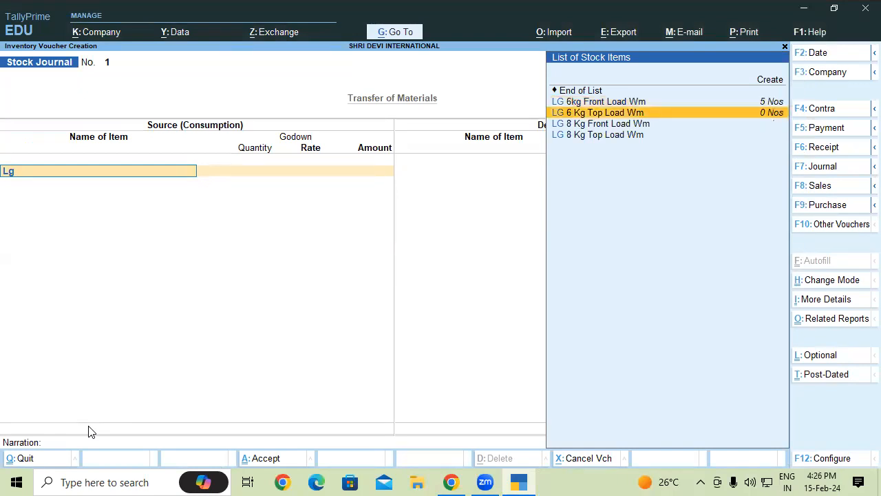
pyautogui.press('Up')
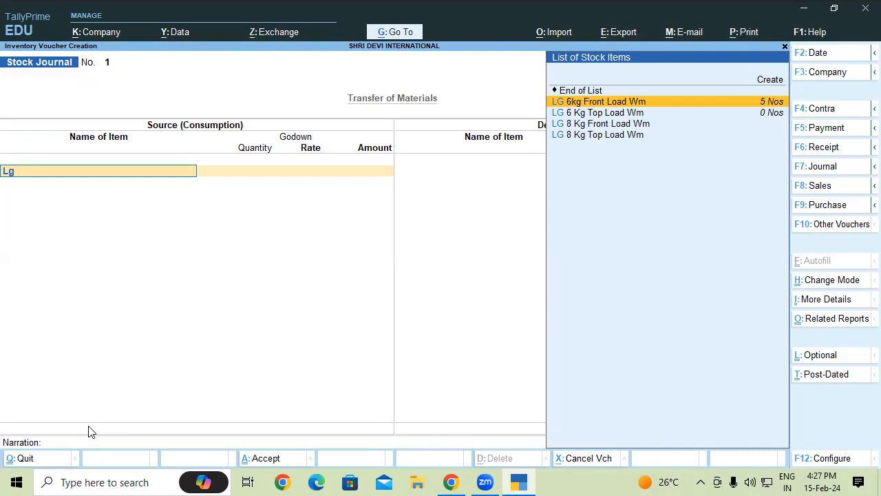
pyautogui.press('Return')
pyautogui.press('Return')
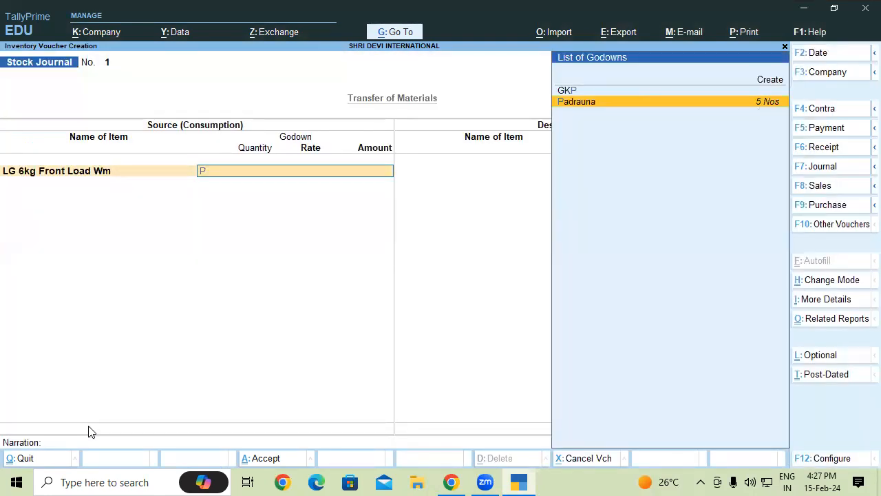
pyautogui.press('Return')
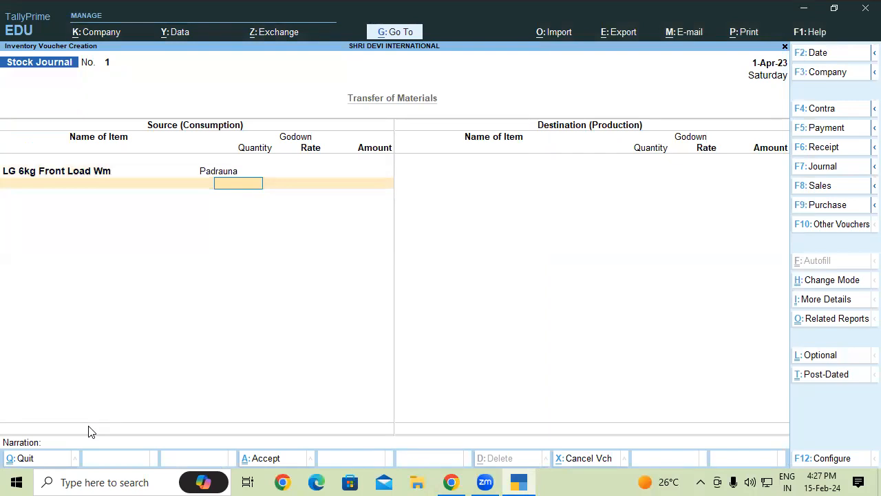
pyautogui.write('5')
pyautogui.press('Return')
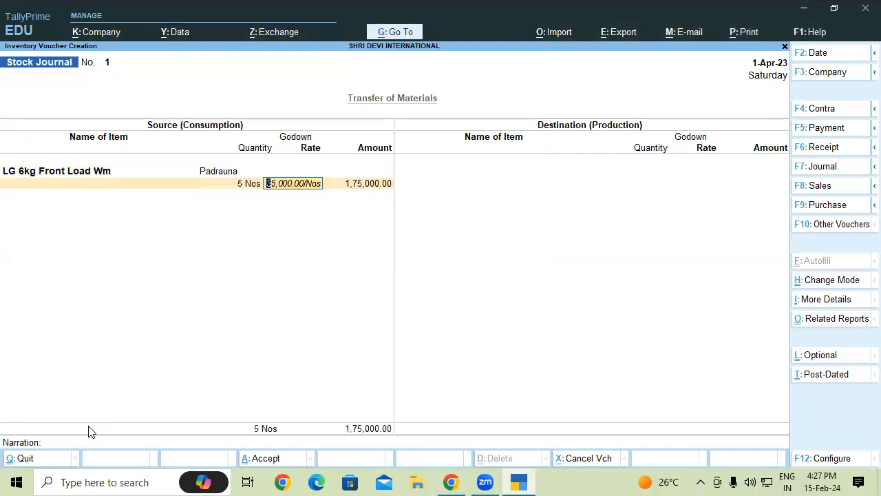
pyautogui.press('Return')
pyautogui.press('Return')
pyautogui.press('Return')
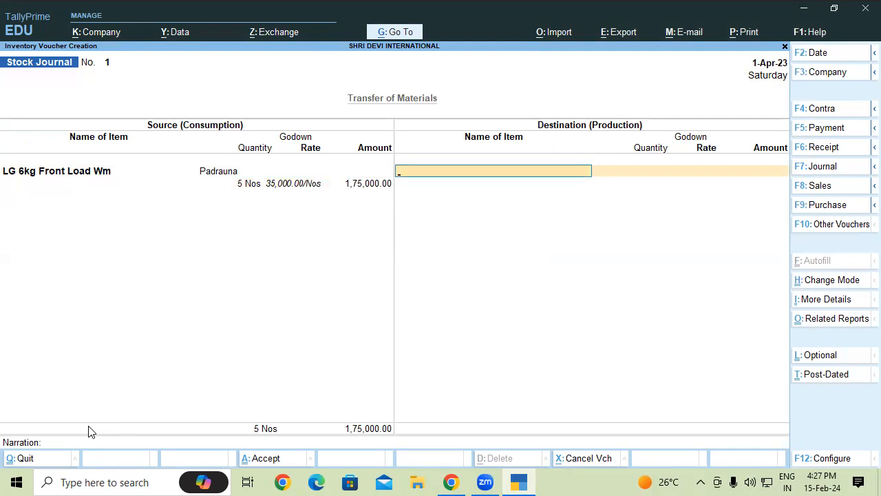
# - Add LG 6kg Front Load Wm as the destination item in the GKP godown with a quantity of 5 Nos
pyautogui.write('Lg')
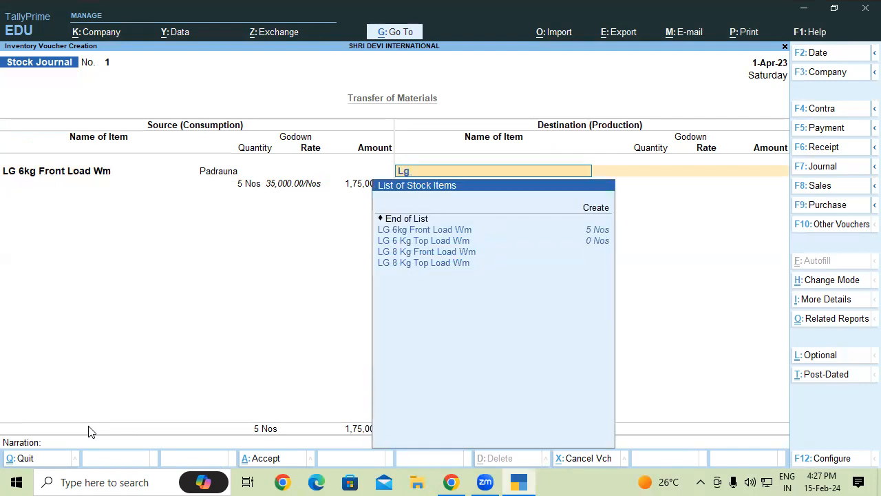
pyautogui.press('Down')
pyautogui.press('Down')
pyautogui.press('Up')
pyautogui.press('Return')
pyautogui.press('Return')
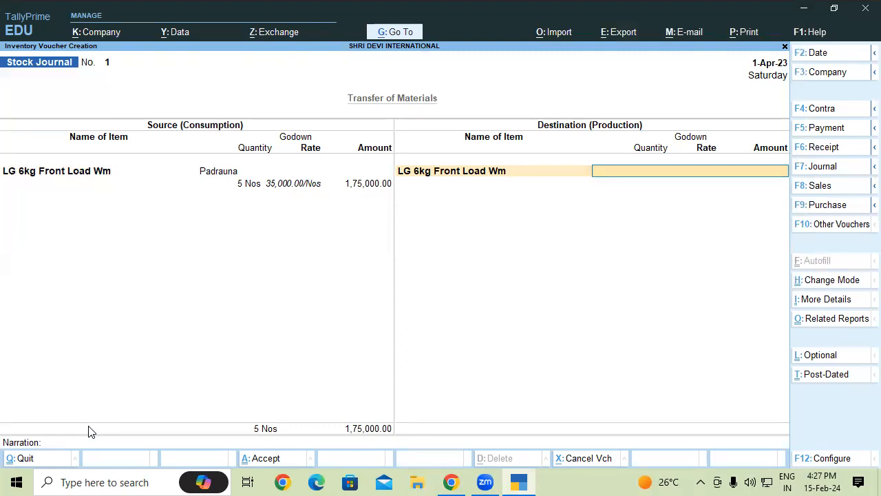
pyautogui.write('G')
pyautogui.press('Return')
pyautogui.write('5')
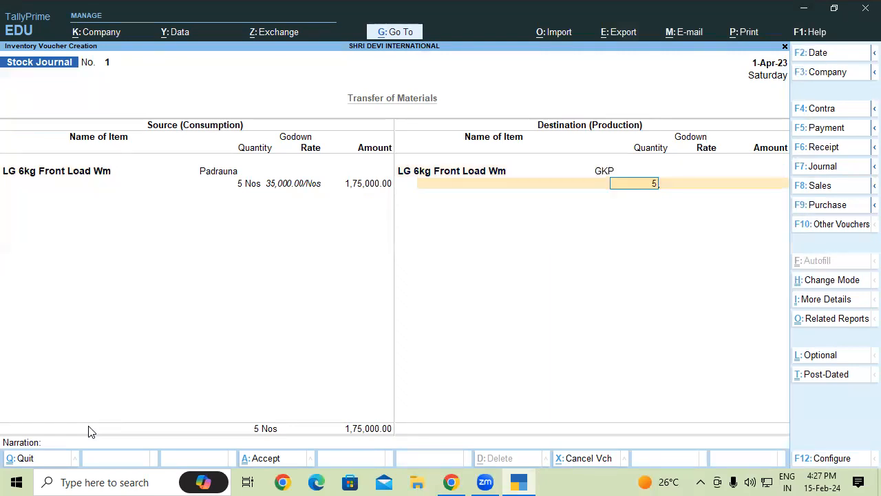
pyautogui.press('Return')
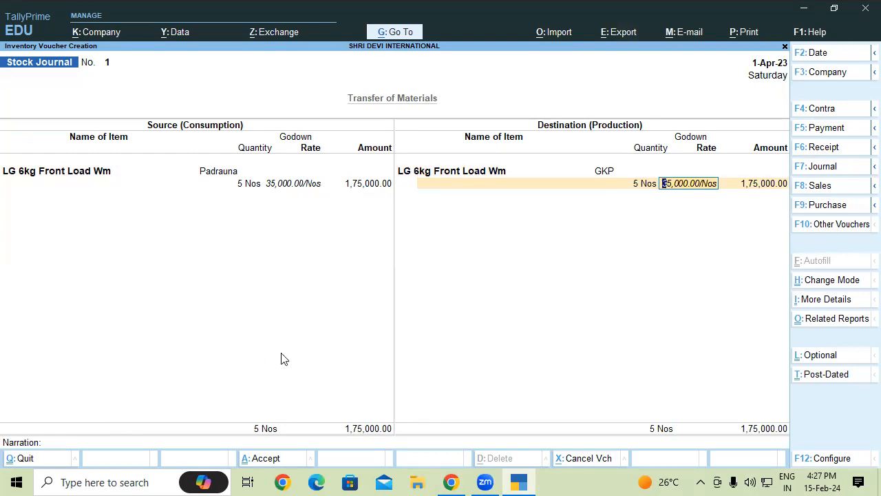
# - Change the voucher mode to Use for Inter-Godown Transfers and quit the voucher without saving it
pyautogui.click(843, 285)
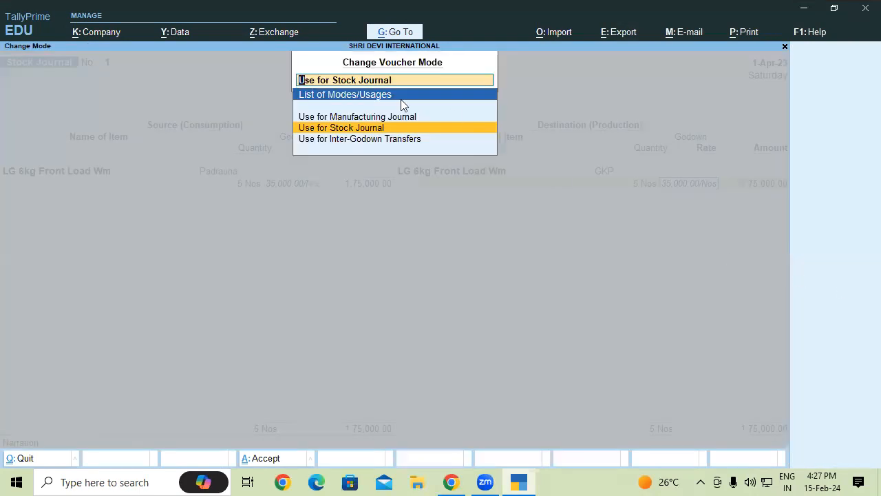
pyautogui.click(307, 142)
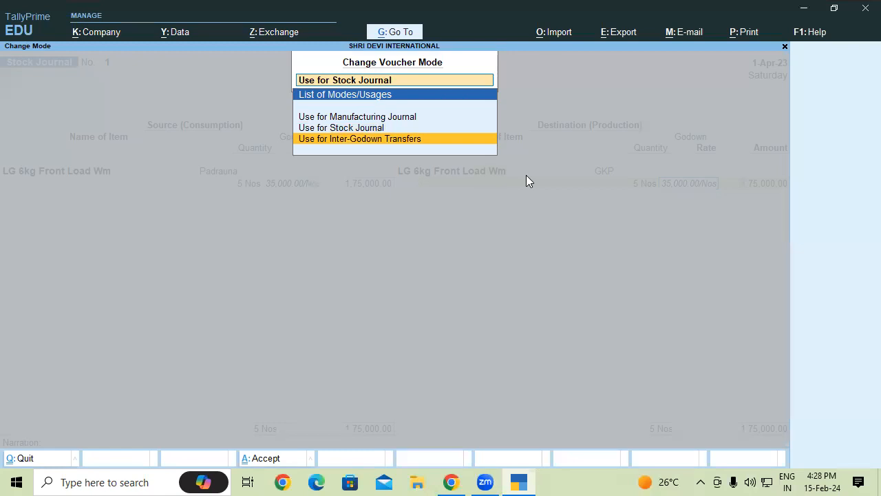
pyautogui.press('Return')
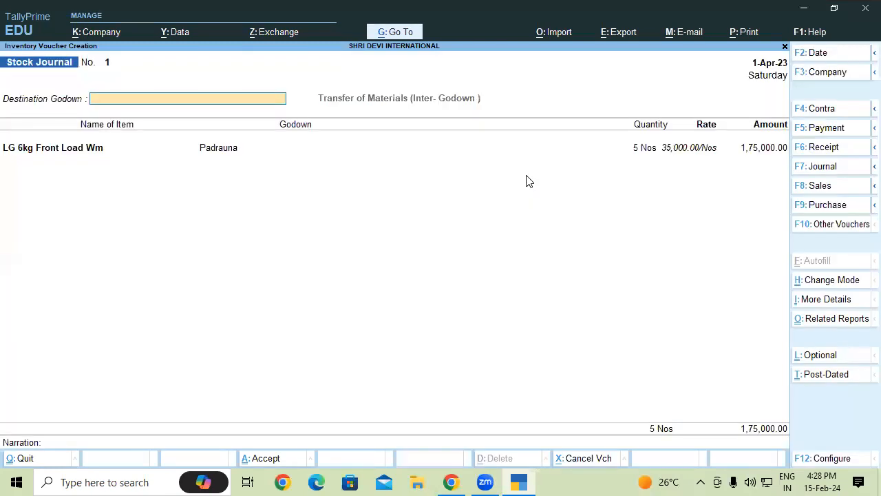
pyautogui.press('Escape')
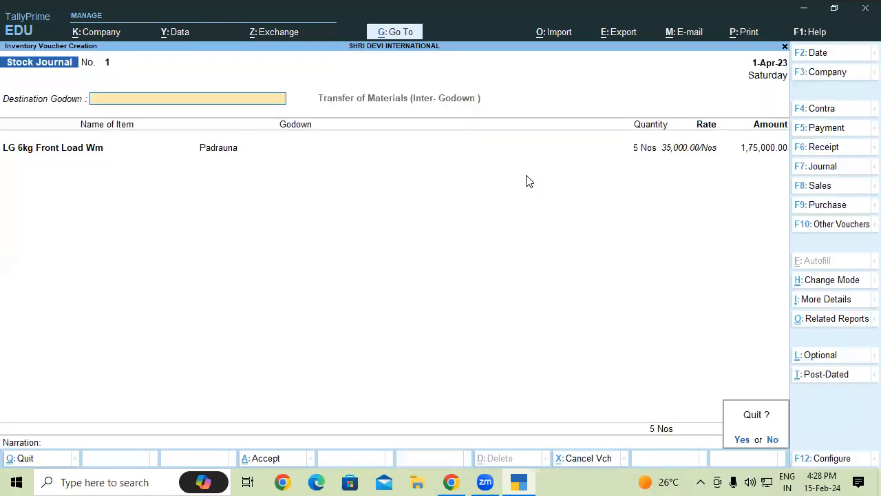
pyautogui.press('Escape')
pyautogui.press('Escape')
pyautogui.press('n')
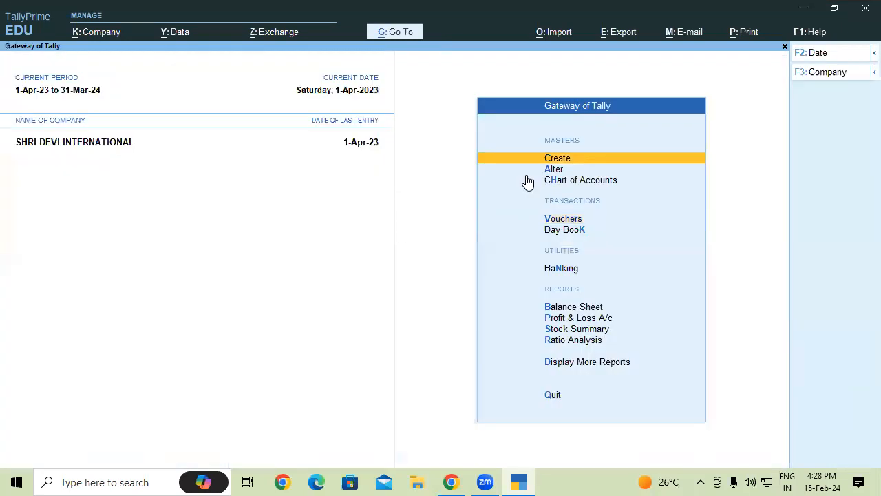
# - Open a blank Stock Journal voucher and set its mode to Use for Inter-Godown Transfers
pyautogui.press('Return')
pyautogui.press('Escape')
pyautogui.press('v')
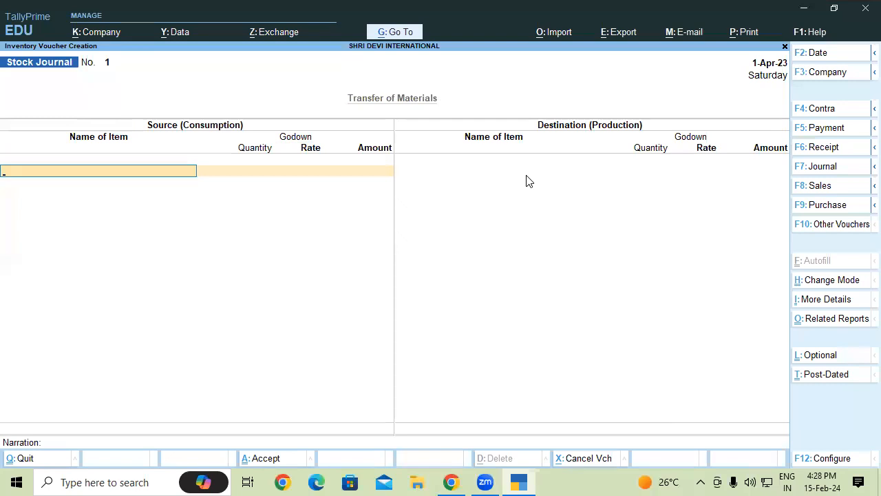
pyautogui.hotkey('ctrl', 'h')
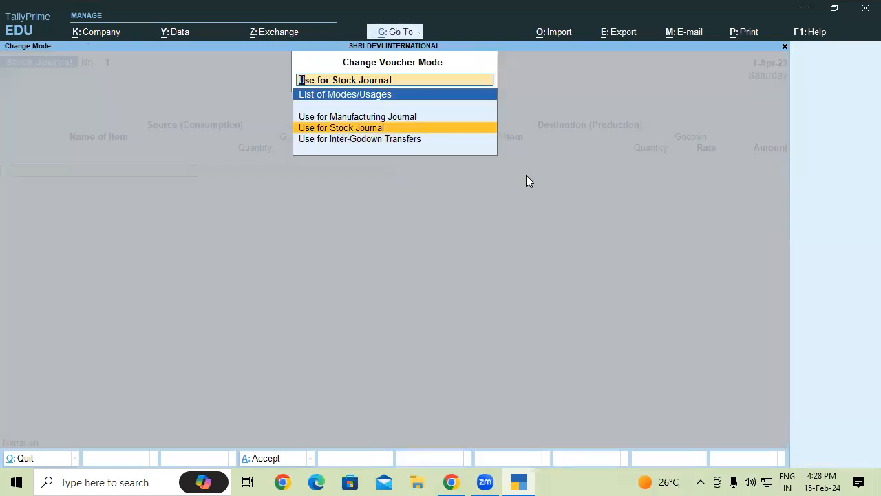
pyautogui.press('Down')
pyautogui.press('Return')
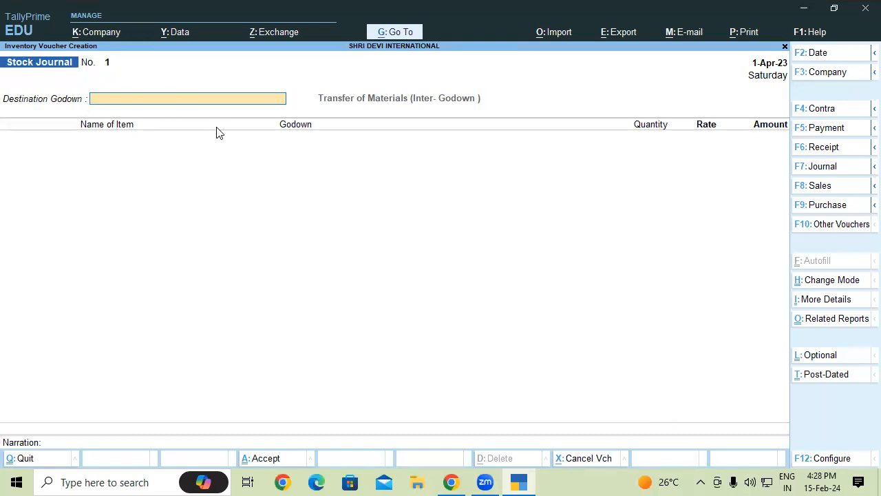
# - Try GKP as the destination godown, clear the entry and leave the voucher unsaved
pyautogui.write('Gkp')
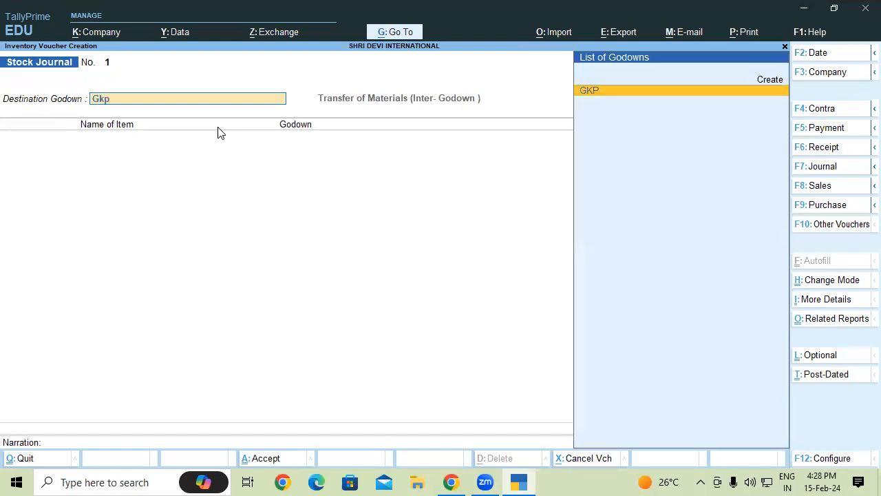
pyautogui.press('BackSpace')
pyautogui.press('BackSpace')
pyautogui.press('BackSpace')
pyautogui.press('Escape')
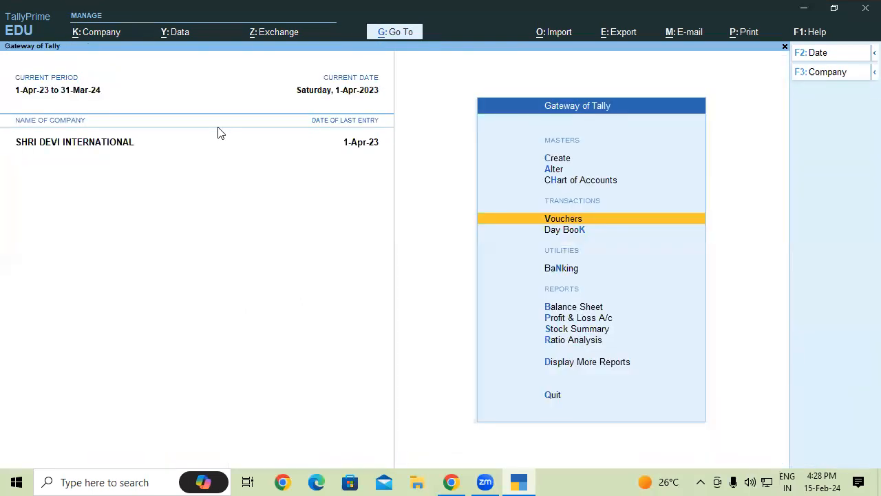
# - Open the Inventory Books reports from the additional reports
pyautogui.press('Down')
pyautogui.press('Down')
pyautogui.press('Down')
pyautogui.press('Down')
pyautogui.press('Down')
pyautogui.press('Down')
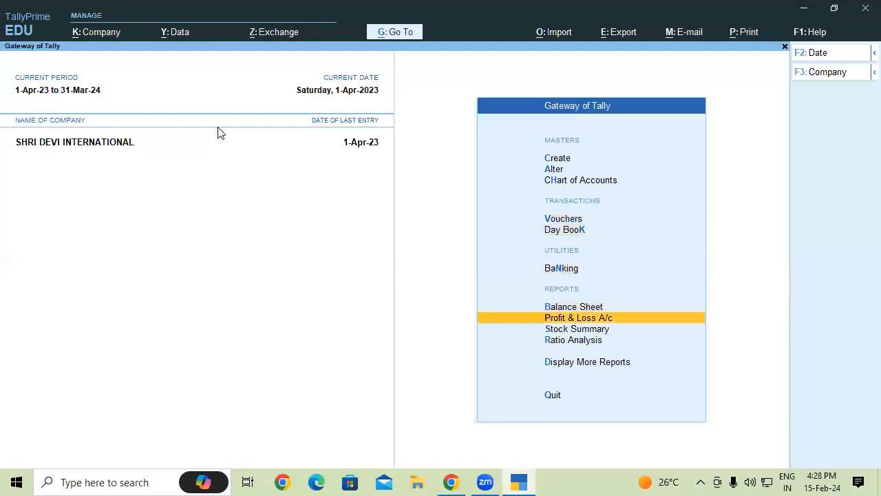
pyautogui.press('Down')
pyautogui.press('Return')
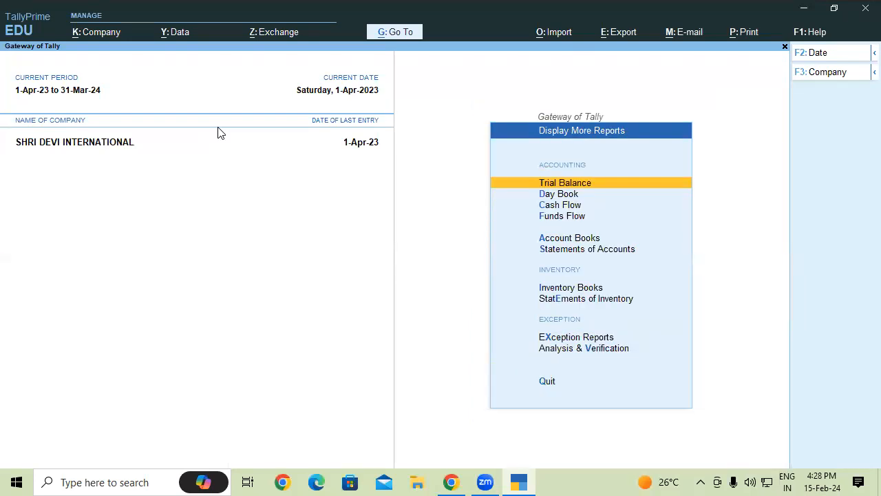
pyautogui.press('Down')
pyautogui.press('Down')
pyautogui.press('Down')
pyautogui.press('Down')
pyautogui.press('Down')
pyautogui.press('Down')
pyautogui.press('Down')
pyautogui.press('Up')
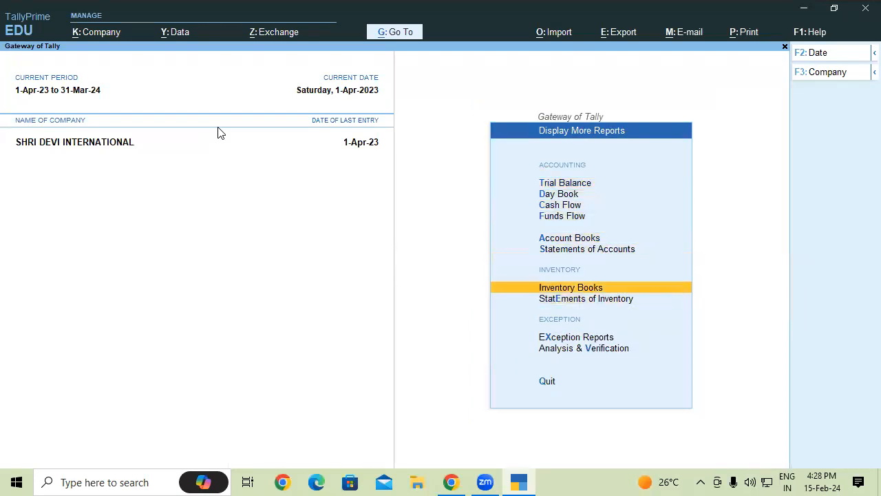
pyautogui.press('Return')
# - Check the godown summary for GKP and return to the godown selection
pyautogui.press('Down')
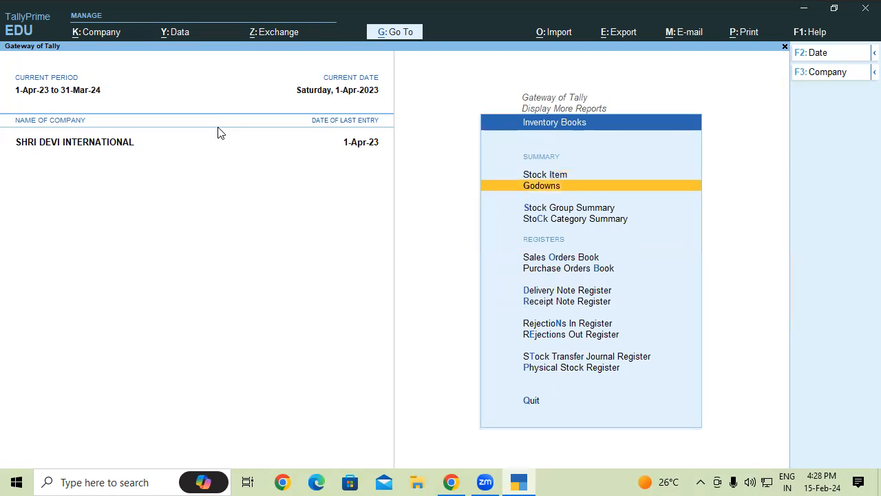
pyautogui.press('Return')
pyautogui.press('Down')
pyautogui.press('Return')
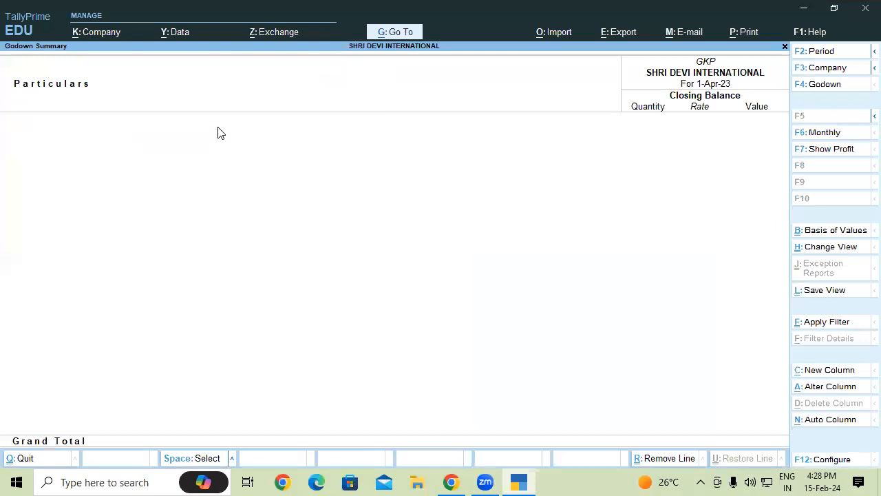
pyautogui.press('Escape')
# - Examine the Padrauna godown summary with the Washing Machine group's breakdown, and return to the Gateway of Tally
pyautogui.press('Down')
pyautogui.press('Down')
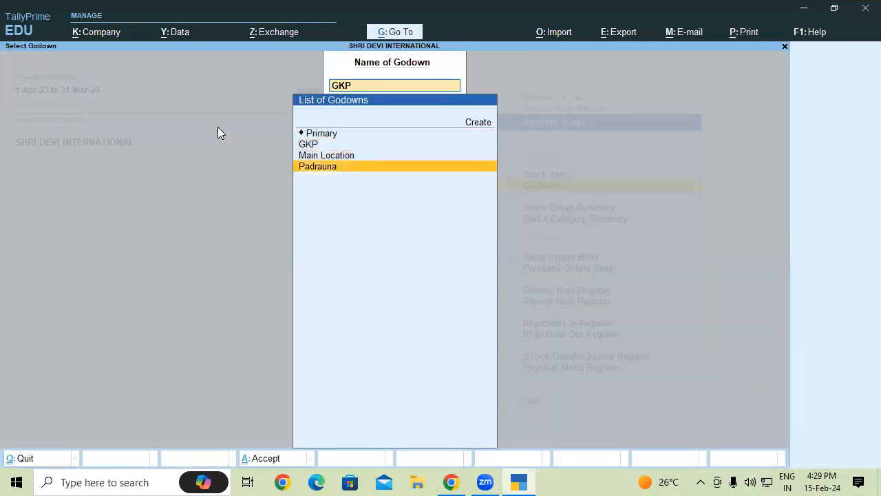
pyautogui.press('Return')
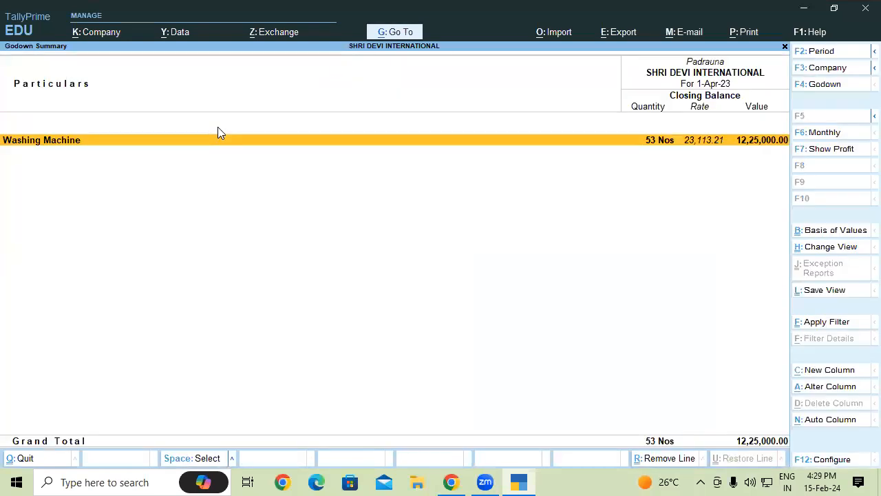
pyautogui.press('Return')
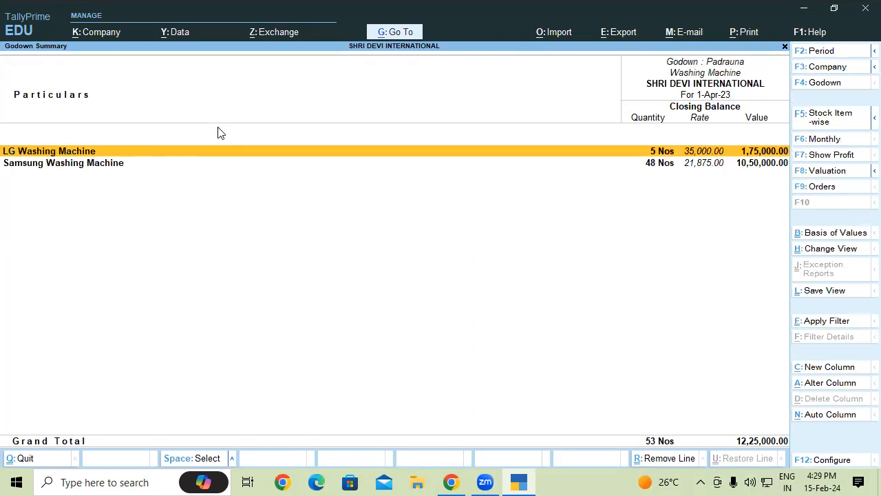
pyautogui.press('Escape')
pyautogui.press('Escape')
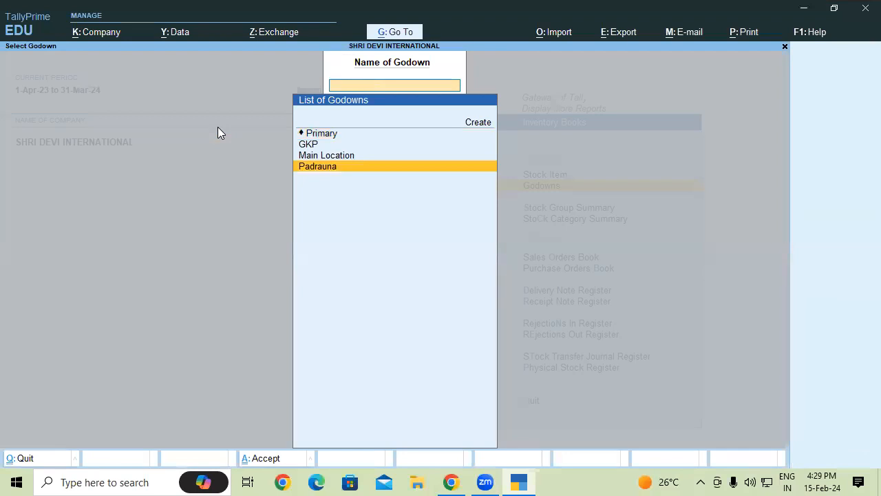
pyautogui.press('Escape')
pyautogui.press('Escape')
pyautogui.press('Escape')
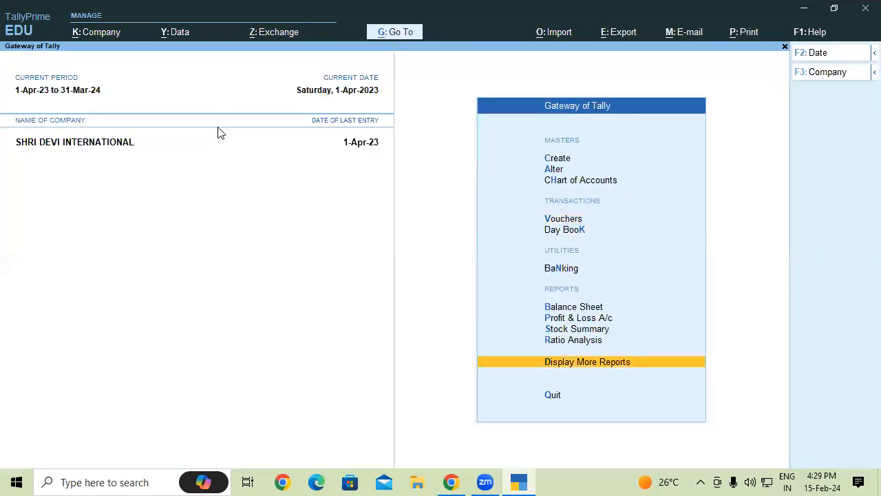
# - Start a stock journal voucher in Inter-Godown Transfers mode with GKP as the destination godown
pyautogui.hotkey('alt', 'F7')
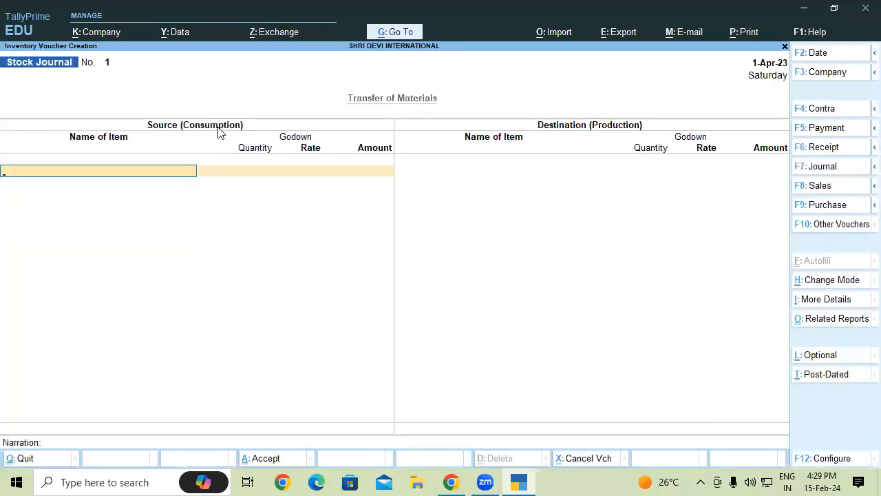
pyautogui.hotkey('ctrl', 'h')
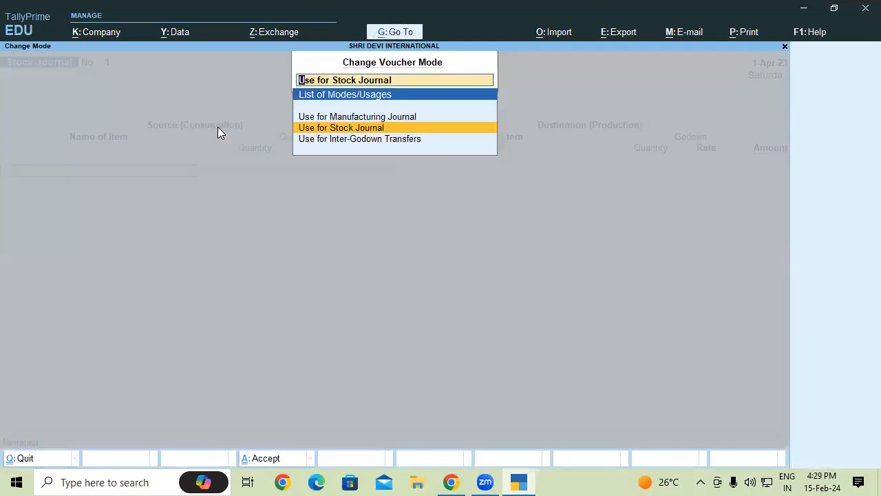
pyautogui.press('Down')
pyautogui.press('Return')
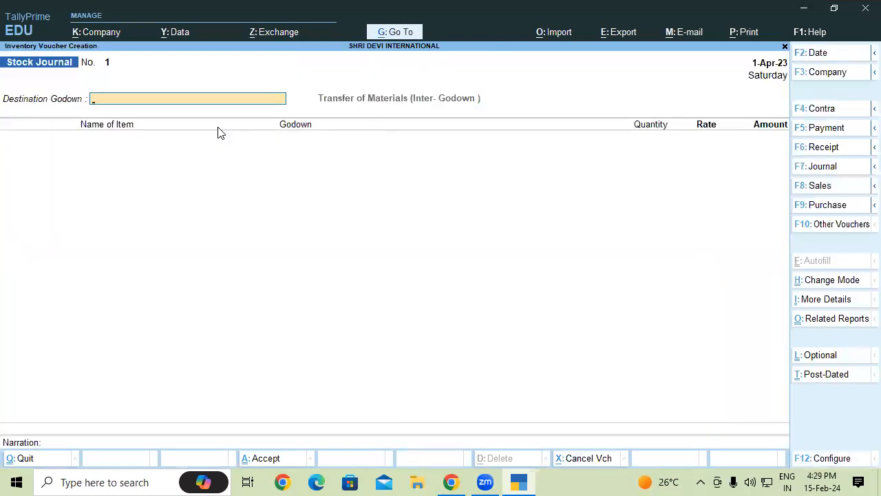
pyautogui.write('GKP')
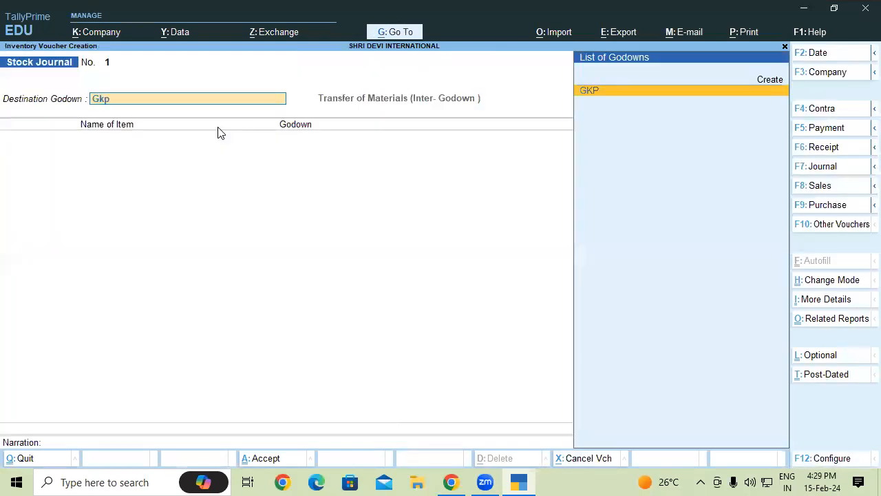
pyautogui.press('Return')
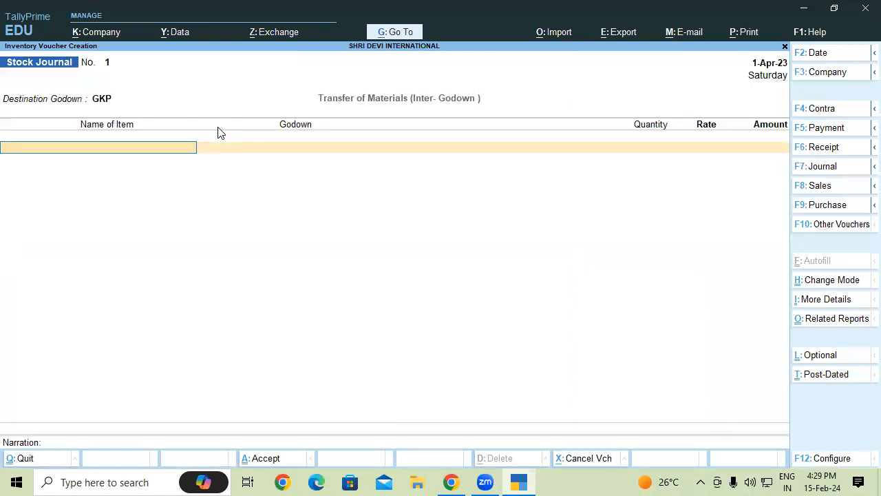
# - Add LG 6kg Front Load Wm from the Padrauna godown with a quantity of 5 Nos, accepting the default rate
pyautogui.write('Lg')
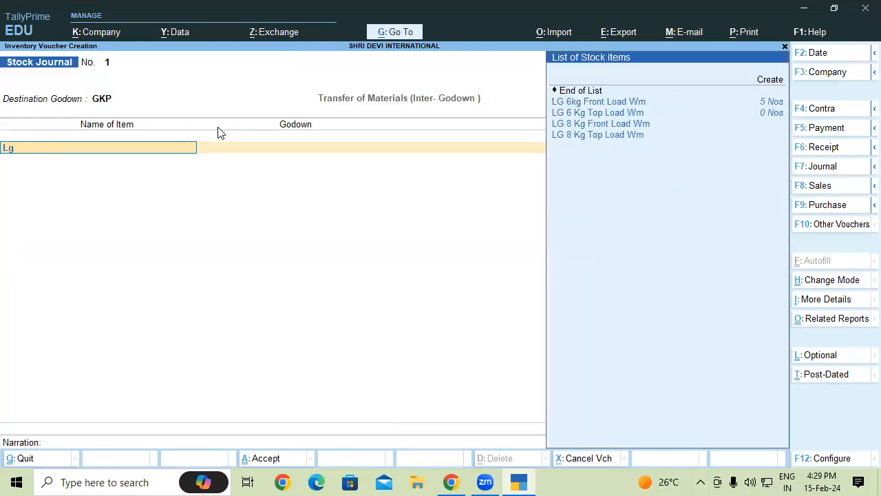
pyautogui.press('Return')
pyautogui.press('Return')
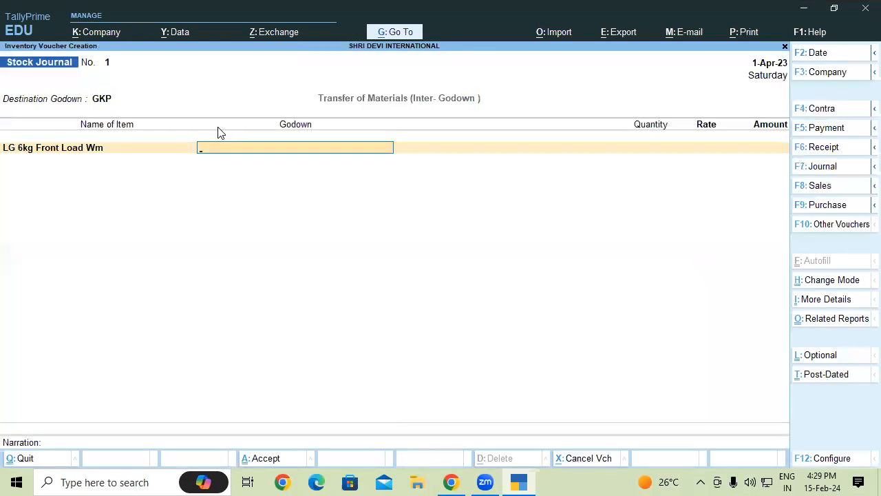
pyautogui.write('p')
pyautogui.press('Return')
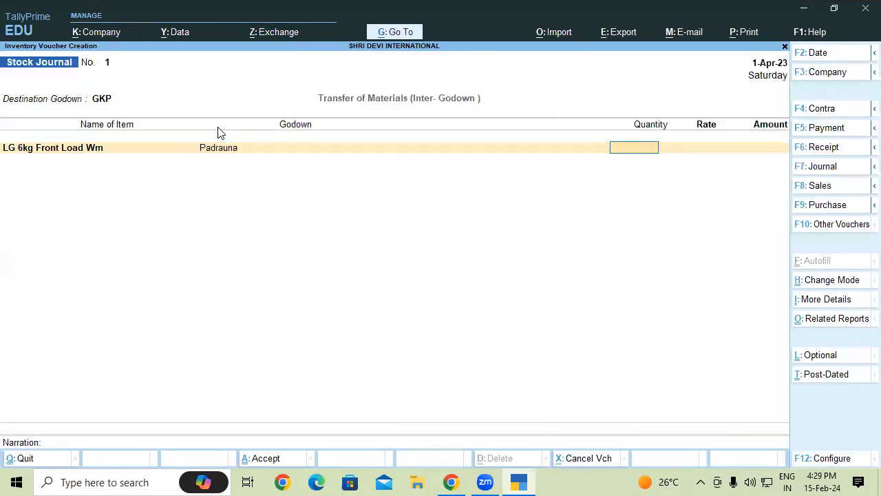
pyautogui.write('5')
pyautogui.press('Return')
pyautogui.press('Return')
pyautogui.press('Return')
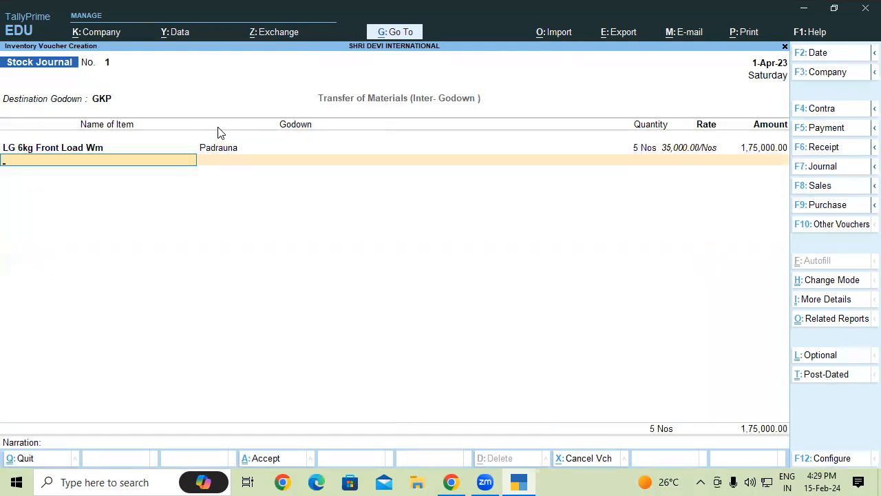
# - Add Samsung 6 Kg Top Load Wm from the Padrauna godown with a quantity of 15 Nos, accepting the default rate
pyautogui.write('Sa')
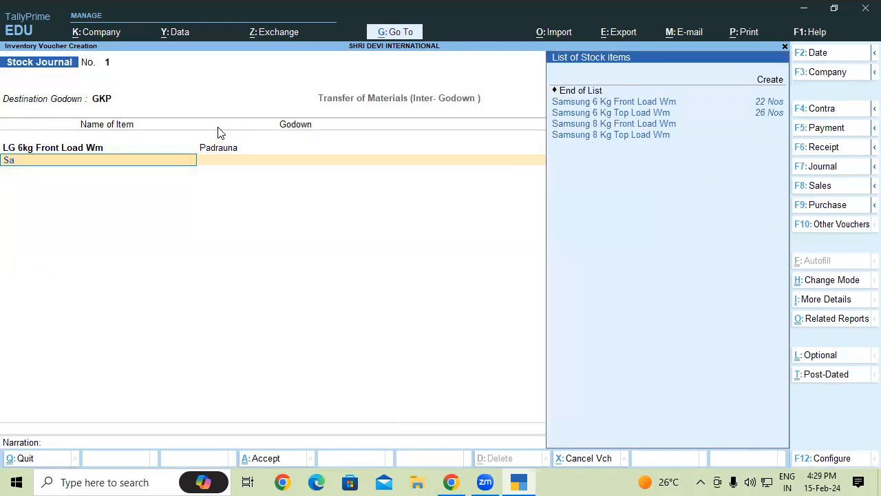
pyautogui.press('Down')
pyautogui.press('Return')
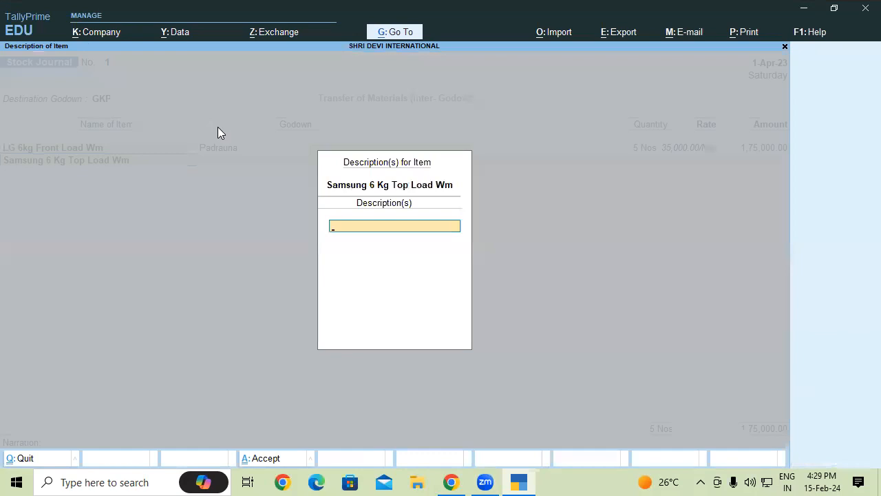
pyautogui.press('Return')
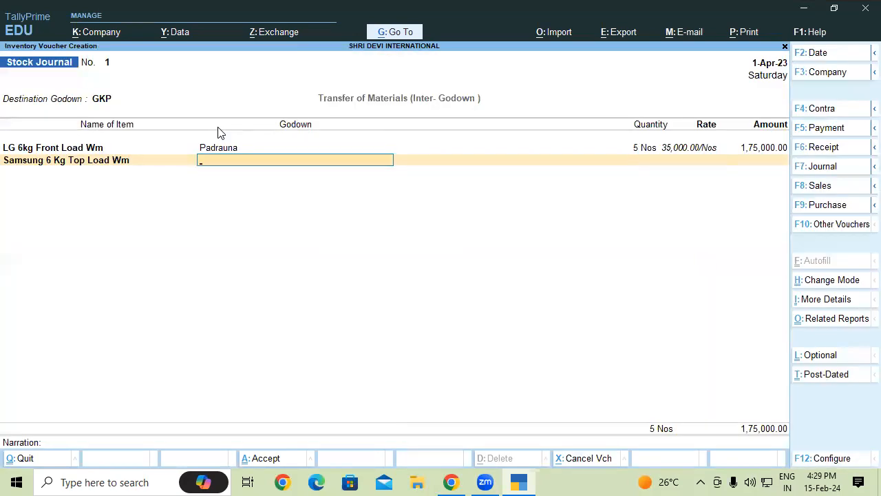
pyautogui.press('Return')
pyautogui.write('15')
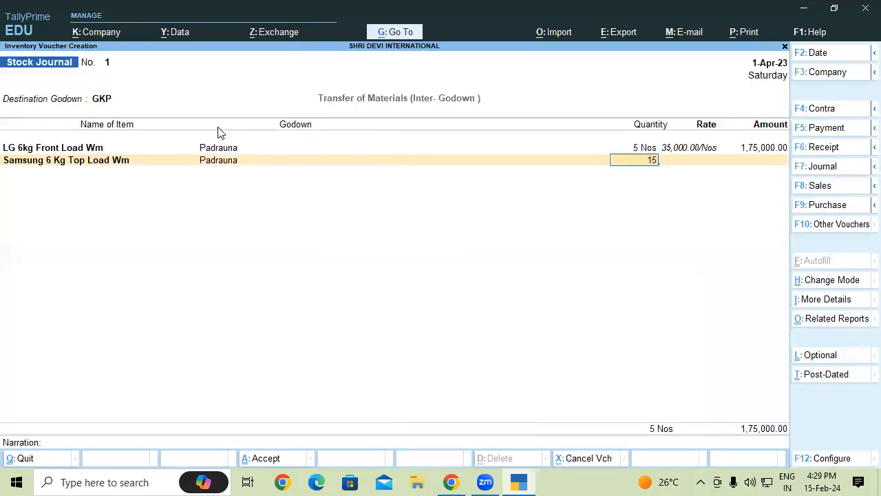
pyautogui.press('Return')
pyautogui.press('Return')
pyautogui.press('Return')
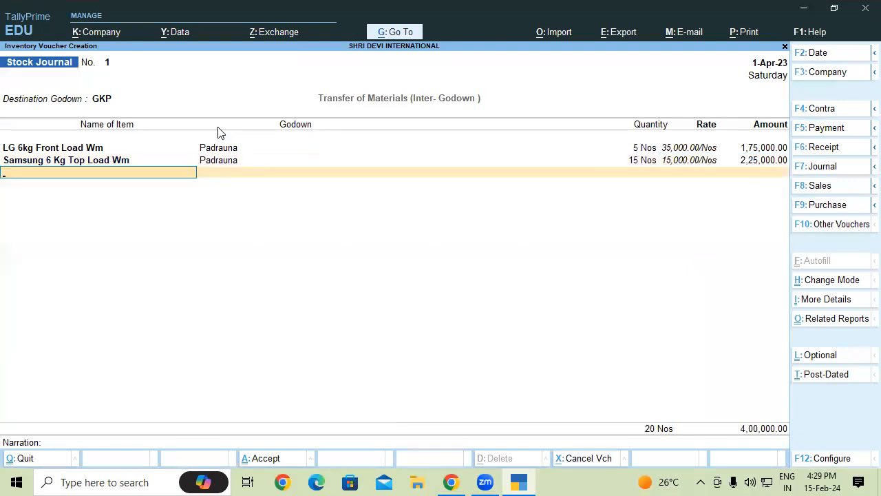
# - Add Samsung 6 Kg Front Load Wm from the Padrauna godown with a quantity of 10 Nos, accepting the default rate
pyautogui.write('Sa')
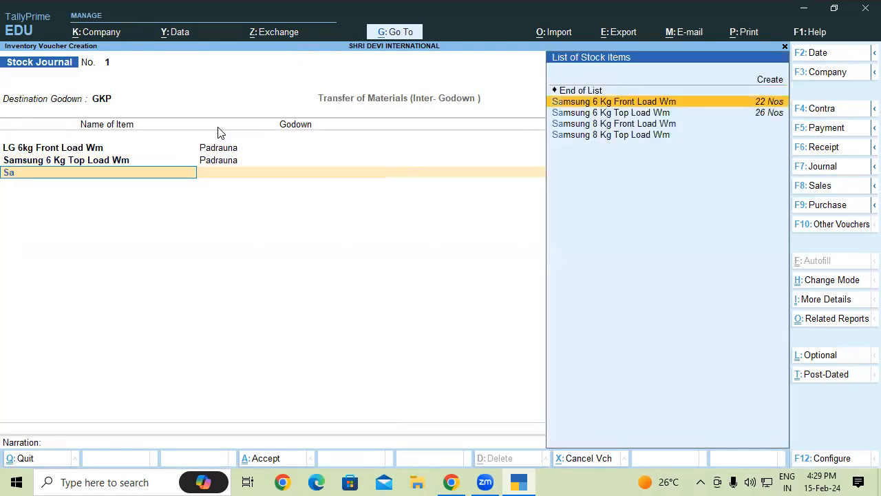
pyautogui.press('Return')
pyautogui.press('Return')
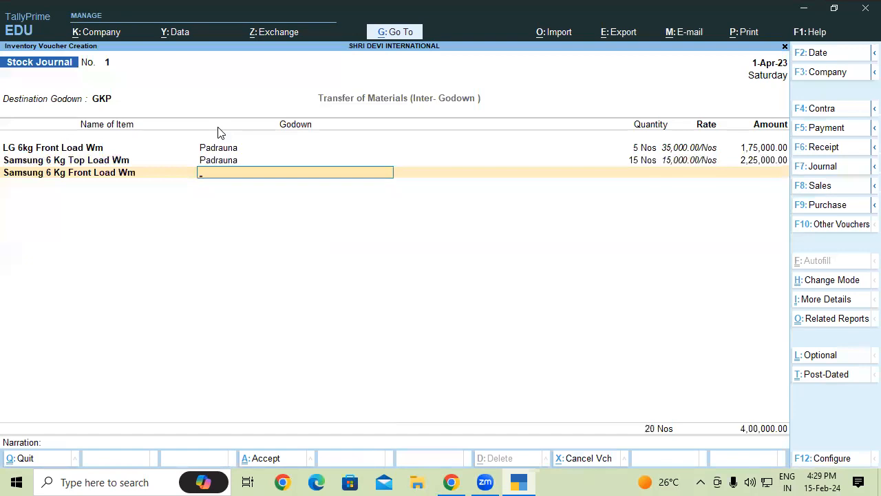
pyautogui.write('P')
pyautogui.press('Return')
pyautogui.write('10')
pyautogui.press('Return')
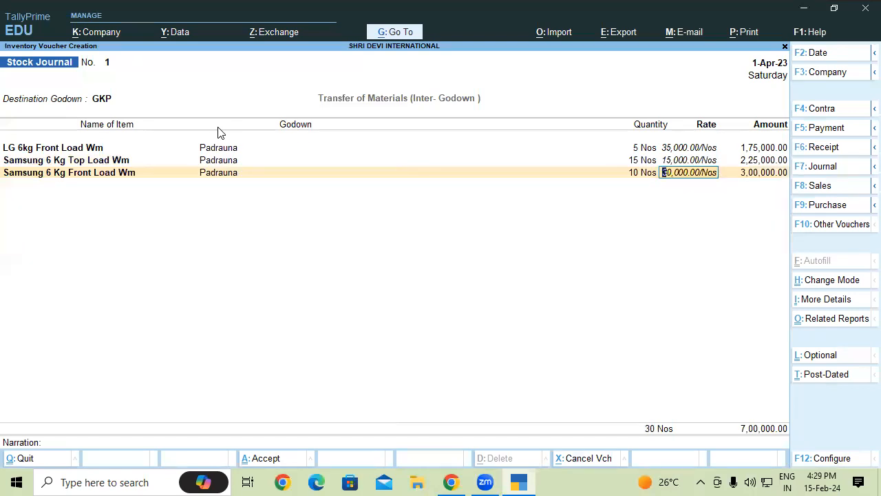
pyautogui.press('Return')
pyautogui.press('Return')
# - End the item list, leave the narration blank and save the stock journal
pyautogui.press('Return')
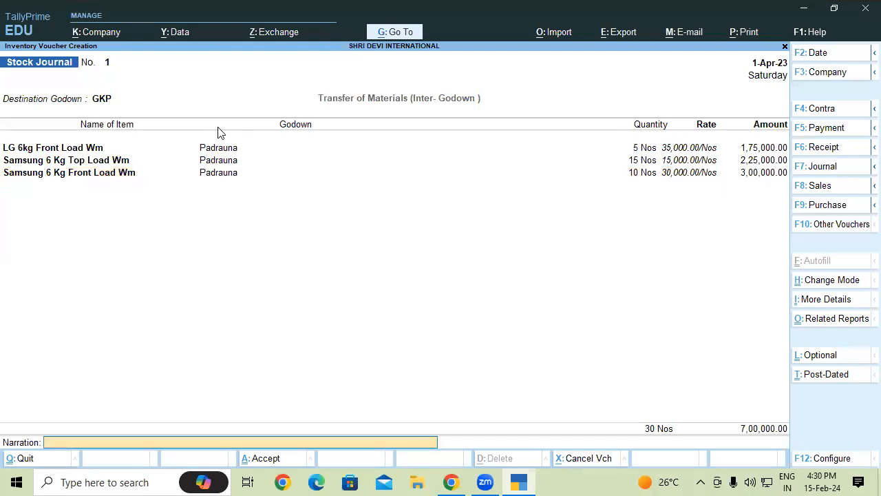
pyautogui.press('Return')
pyautogui.press('Return')
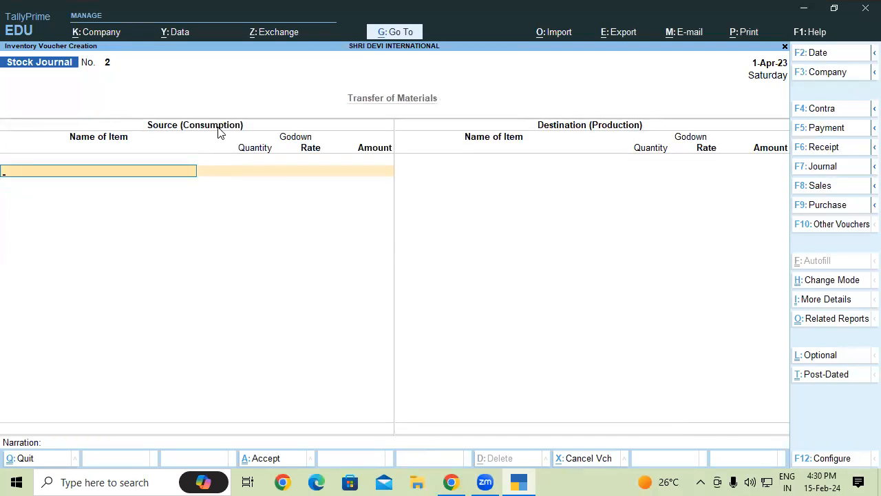
# - Check the godown-wise stock of LG 6kg Front Load Wm in the new voucher and leave it unsaved
pyautogui.write('Lg')
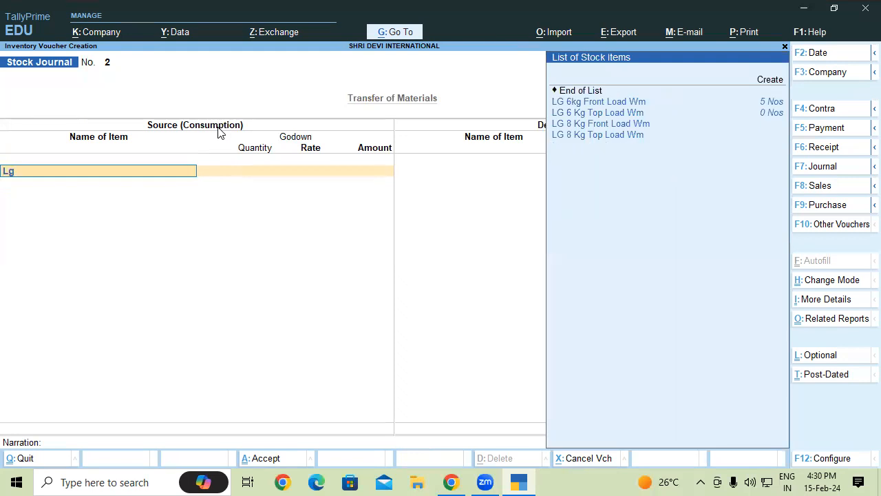
pyautogui.press('Return')
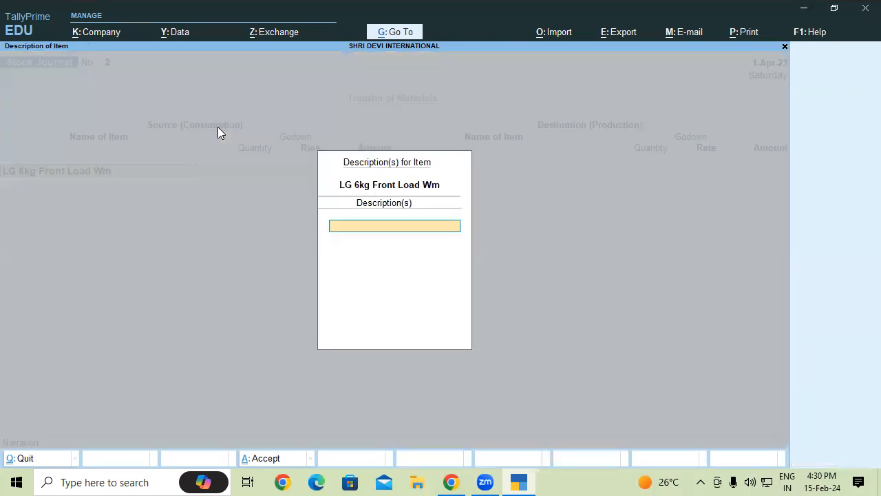
pyautogui.press('Return')
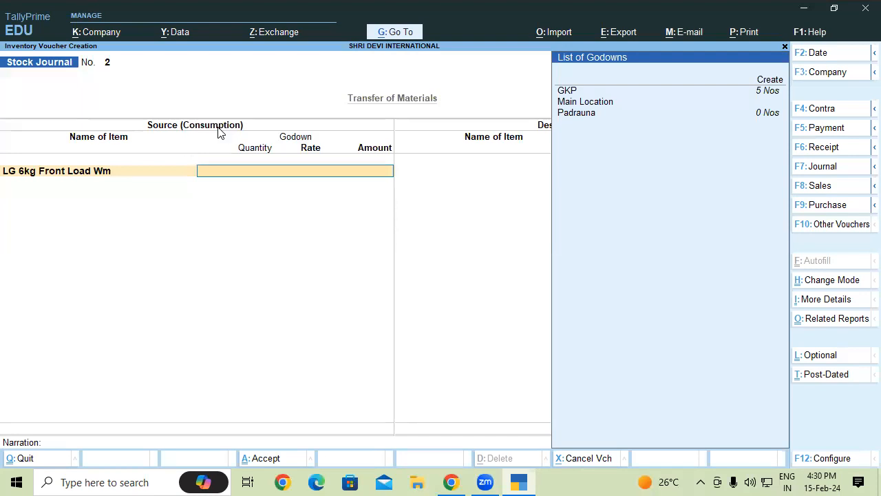
pyautogui.hotkey('ctrl', 'q')
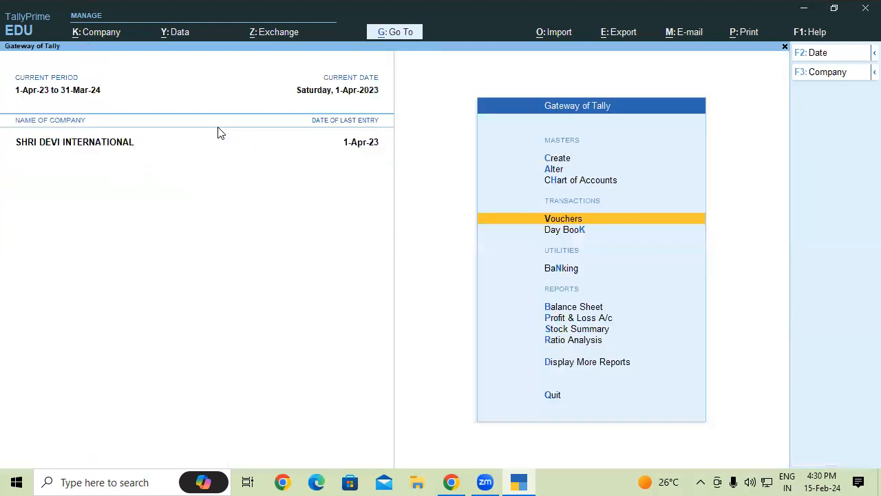
# - Open the Inventory Books reports from the additional reports
pyautogui.press('Down')
pyautogui.press('Down')
pyautogui.press('Down')
pyautogui.press('Down')
pyautogui.press('Down')
pyautogui.press('Down')
pyautogui.press('Down')
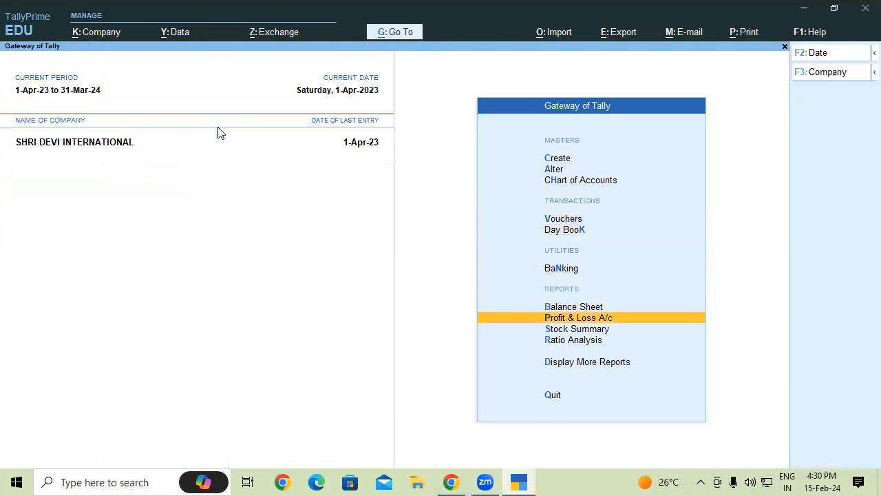
pyautogui.press('Return')
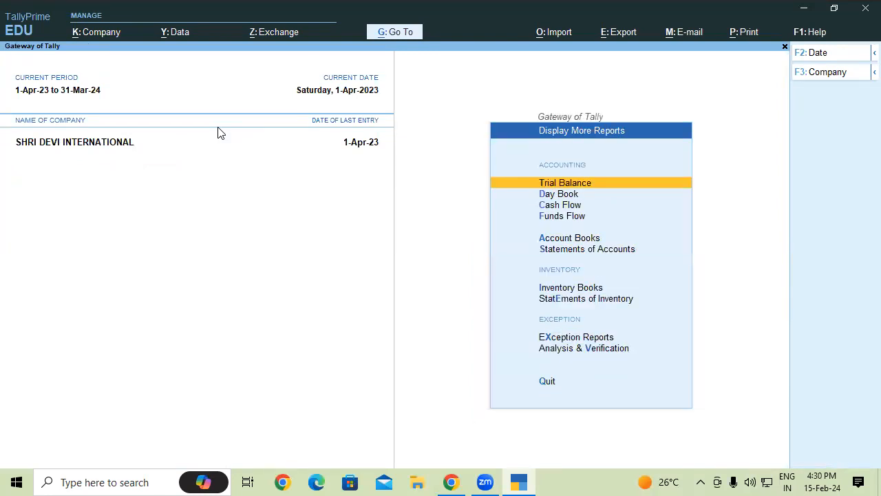
pyautogui.press('Down')
pyautogui.press('Down')
pyautogui.press('Down')
pyautogui.press('Down')
pyautogui.press('Down')
pyautogui.press('Down')
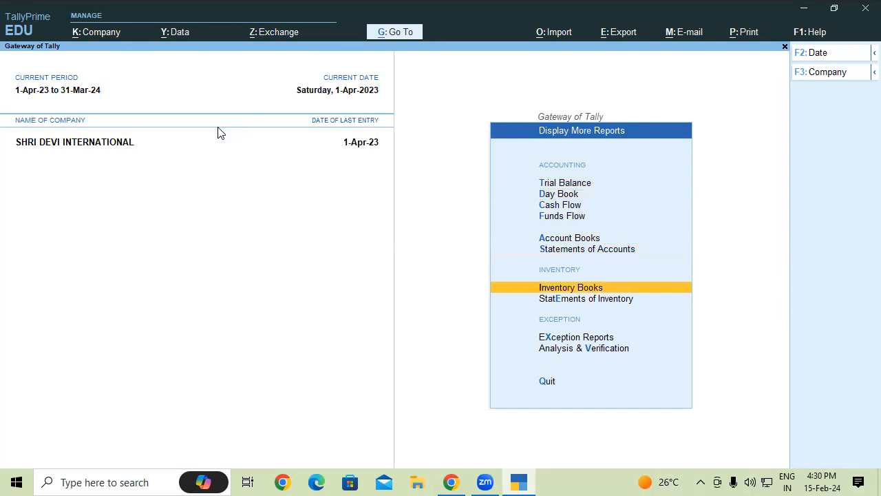
pyautogui.press('Return')
# - Examine the GKP godown summary, breaking down the Washing Machine group to the LG Washing Machine items
pyautogui.press('Down')
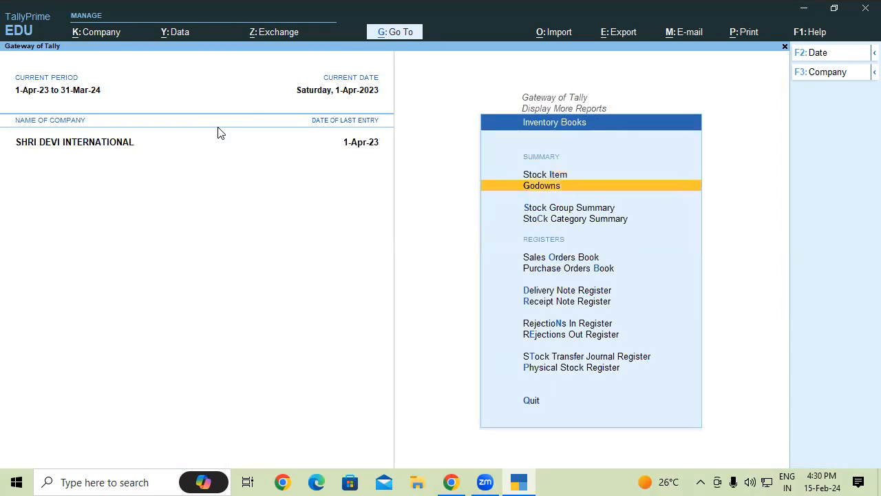
pyautogui.press('Return')
pyautogui.press('Down')
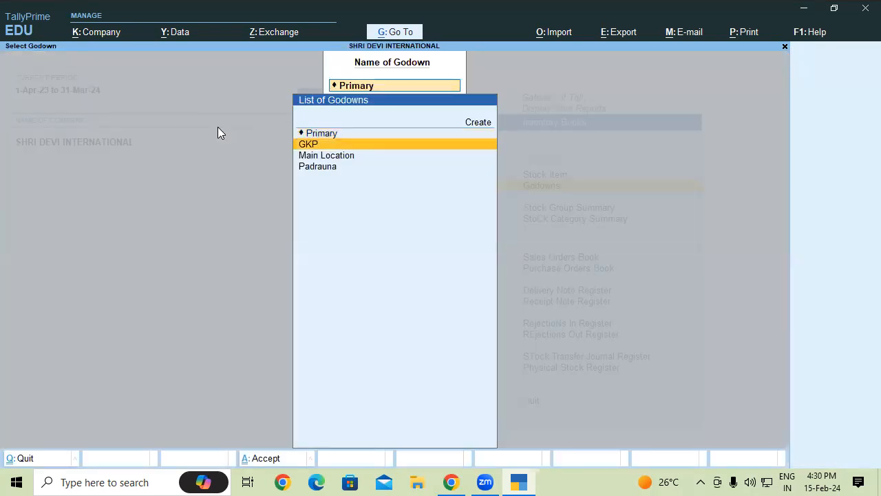
pyautogui.press('Return')
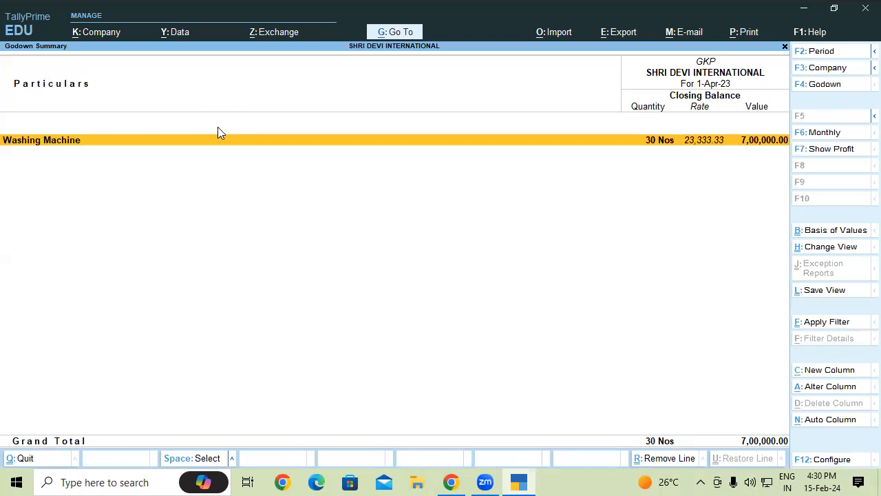
pyautogui.press('Return')
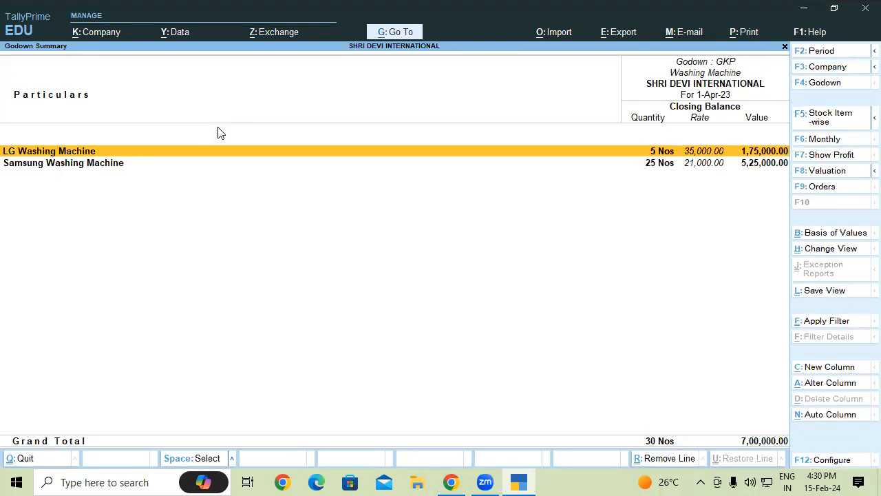
pyautogui.press('Return')
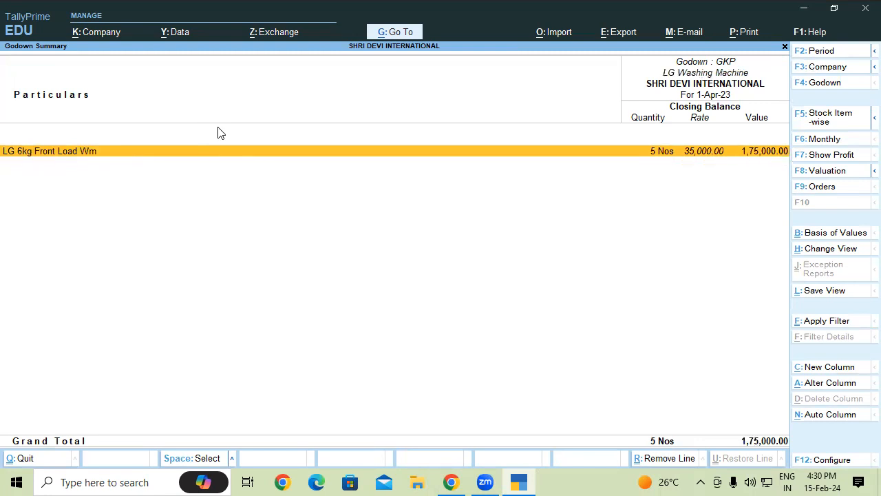
pyautogui.press('Escape')
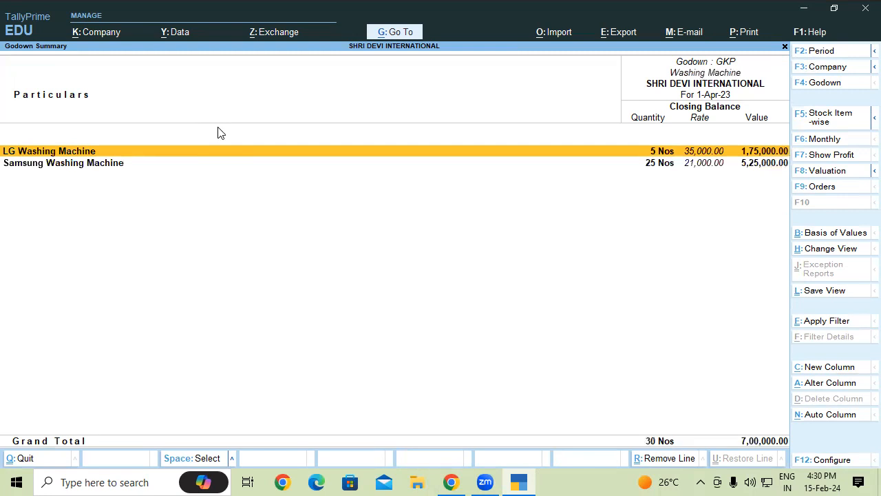
# - Examine the Samsung Washing Machine items held in GKP and return to the godown selection
pyautogui.press('Down')
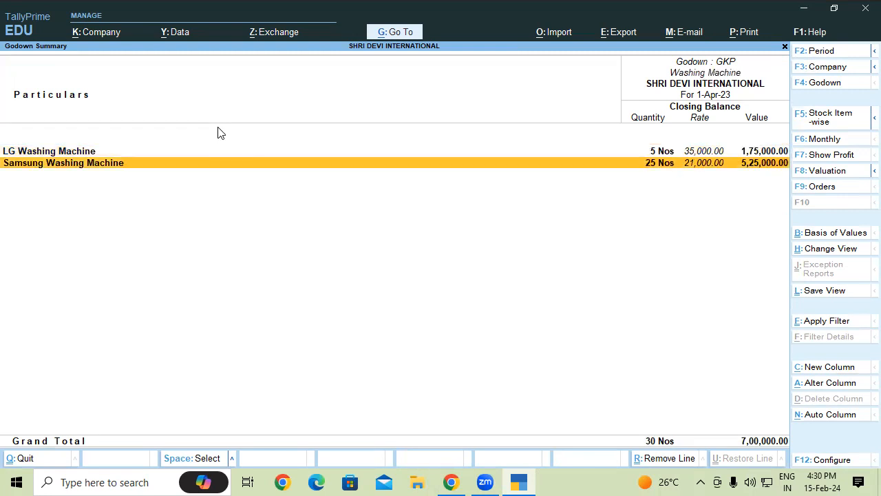
pyautogui.press('Return')
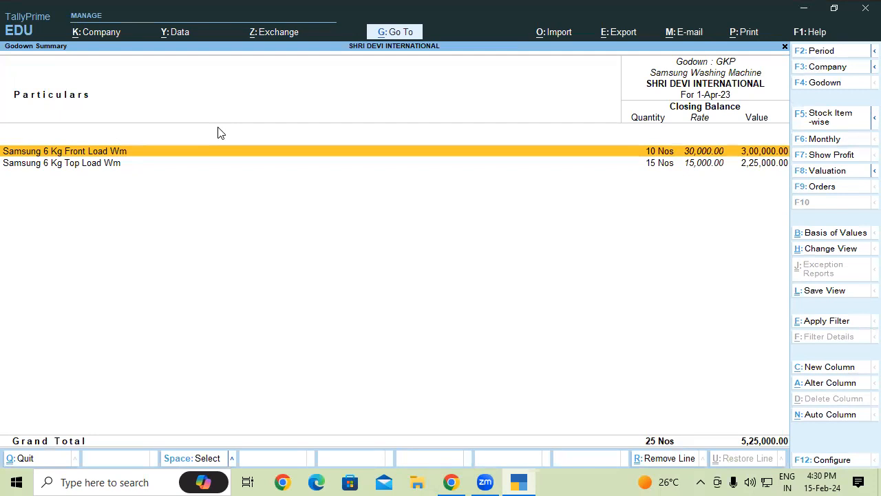
pyautogui.press('Escape')
pyautogui.press('Escape')
pyautogui.press('Escape')
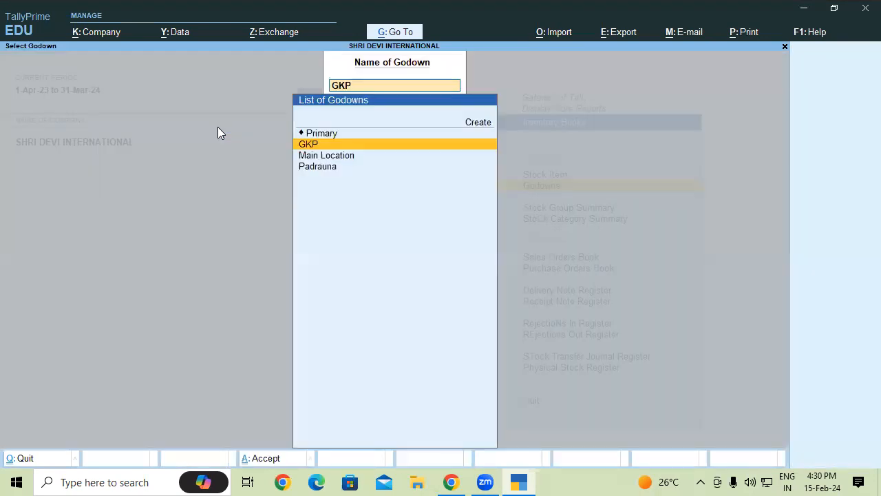
# - Leave the Inventory Books reports and switch to Chrome to read the godown transfer illustration and the godown creation step in the course document
pyautogui.press('Escape')
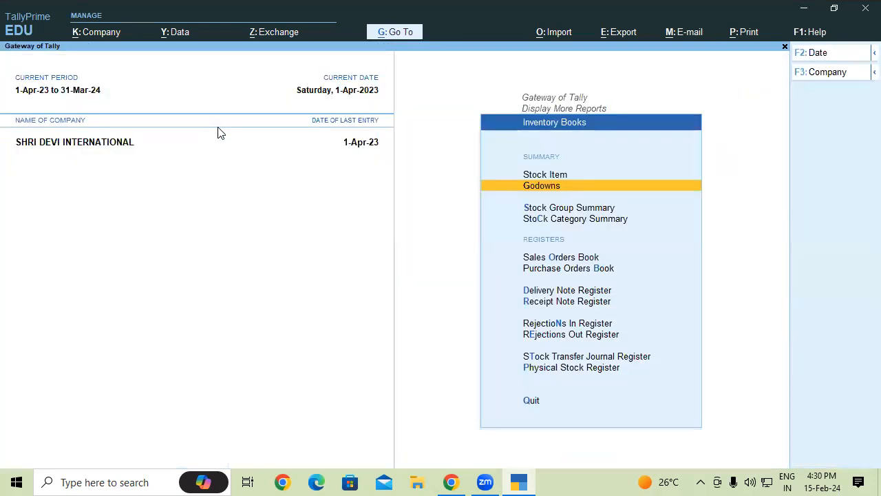
pyautogui.press('Escape')
pyautogui.press('Escape')
pyautogui.click(469, 476)
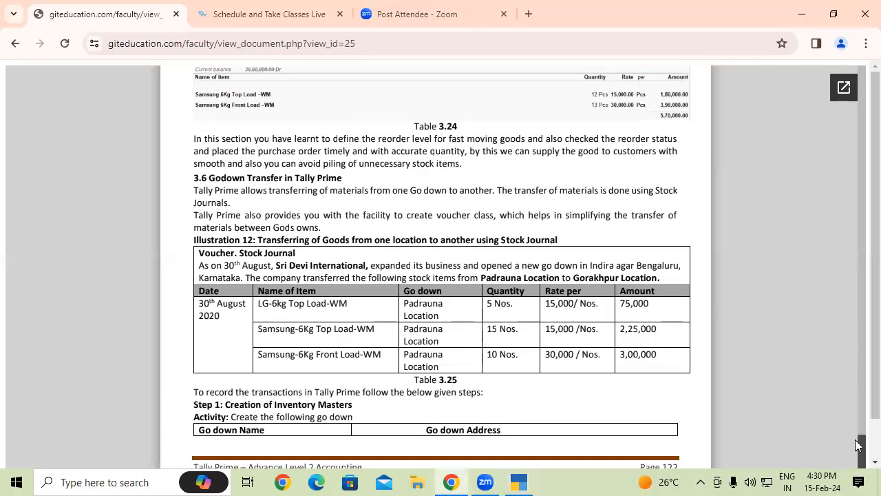
pyautogui.moveTo(872, 408); pyautogui.dragTo(872, 448)
pyautogui.moveTo(860, 418); pyautogui.dragTo(862, 417)
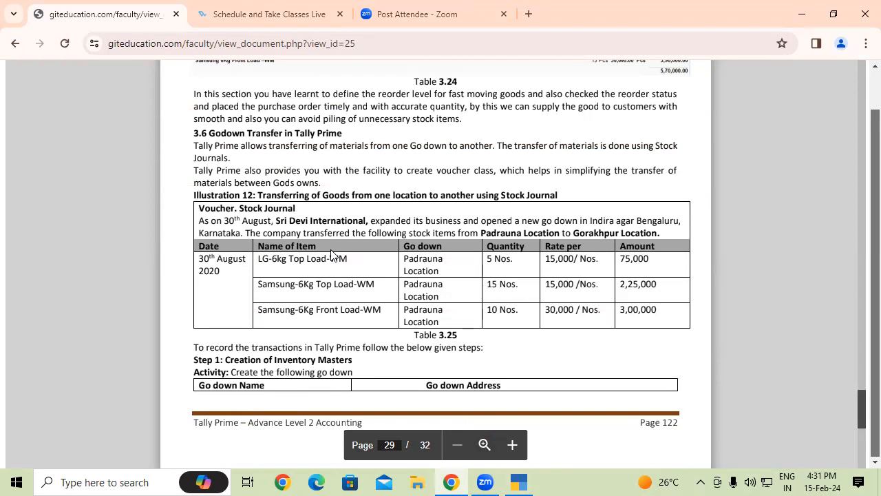
# - Switch back to TallyPrime and start creating a new Godown inventory master
pyautogui.click(521, 479)
pyautogui.press('Escape')
pyautogui.press('Escape')
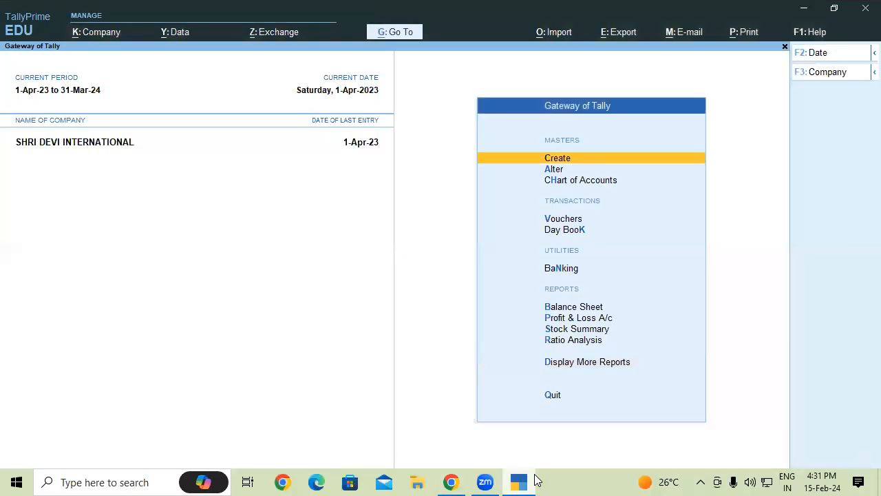
pyautogui.press('Return')
pyautogui.press('Down')
pyautogui.press('Down')
pyautogui.press('Down')
pyautogui.press('Down')
pyautogui.press('Down')
pyautogui.press('Down')
pyautogui.press('Down')
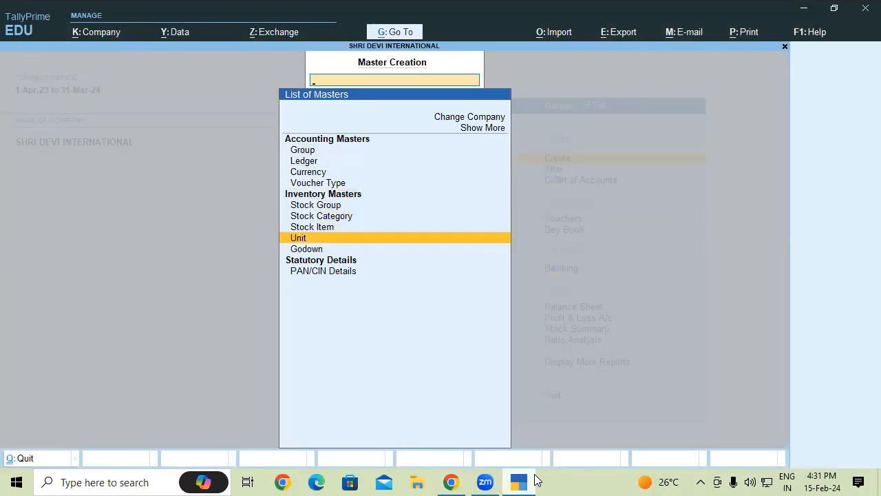
pyautogui.press('Down')
pyautogui.press('Return')
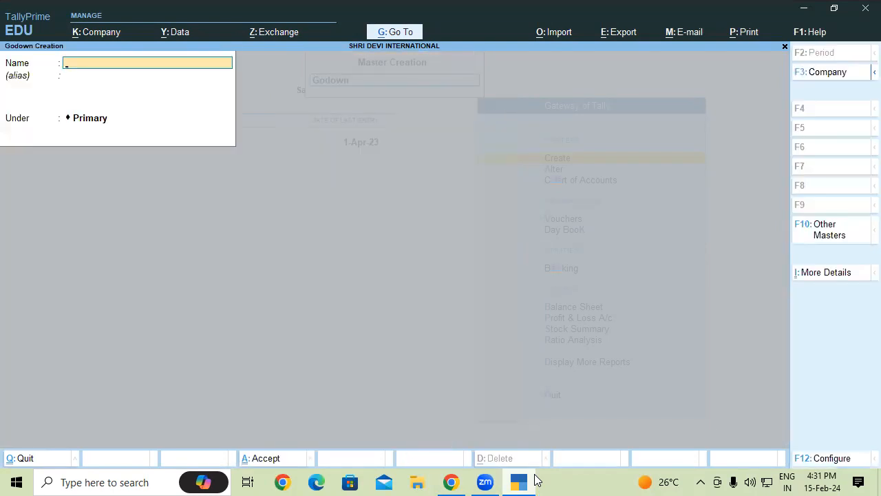
# - Name the new godown Xyz and go to its parent godown selection
pyautogui.write('Xyz')
pyautogui.press('Return')
pyautogui.press('Return')
pyautogui.press('BackSpace')
pyautogui.press('BackSpace')
pyautogui.press('Return')
pyautogui.press('Return')
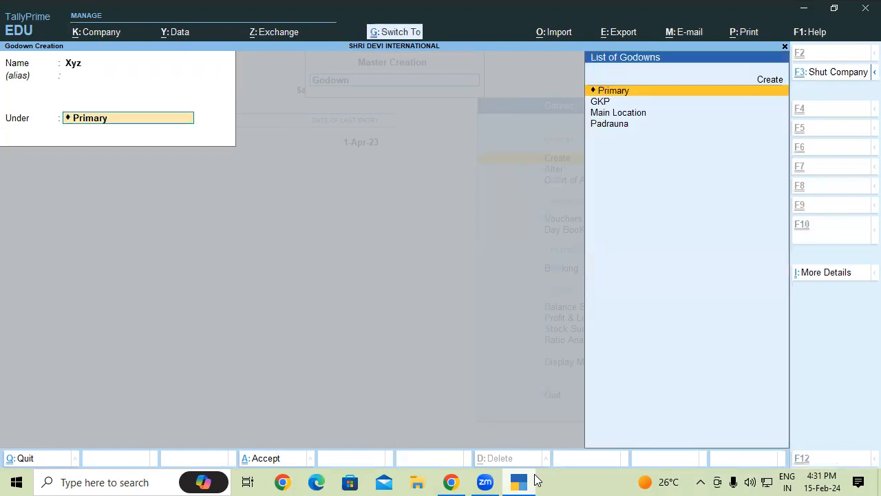
# - Open the address entry among the additional details of godown Xyz
pyautogui.hotkey('ctrl', 'i')
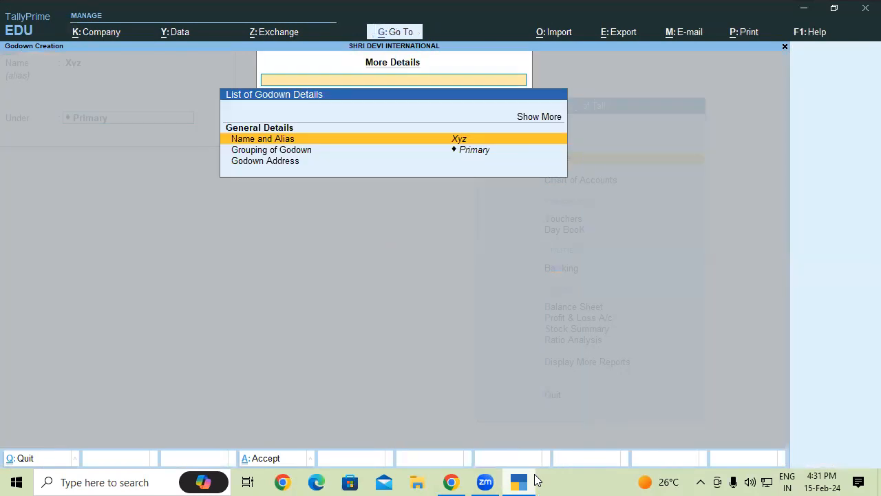
pyautogui.press('Down')
pyautogui.press('Down')
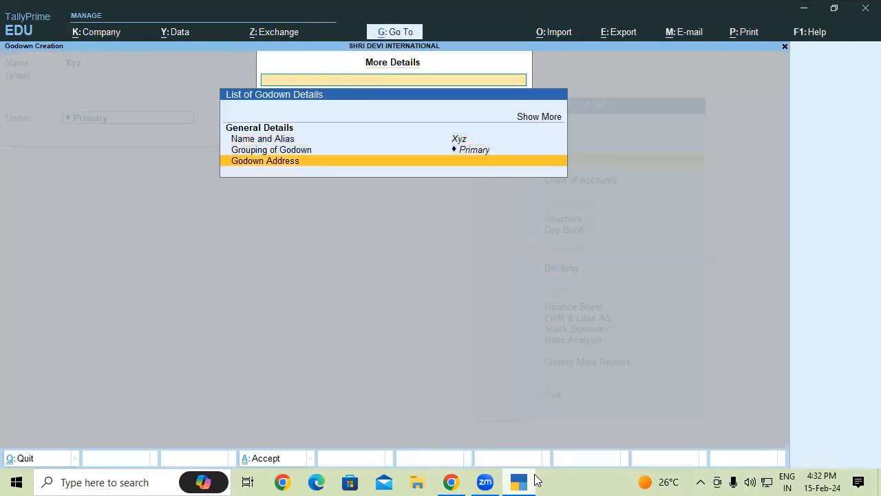
pyautogui.press('Return')
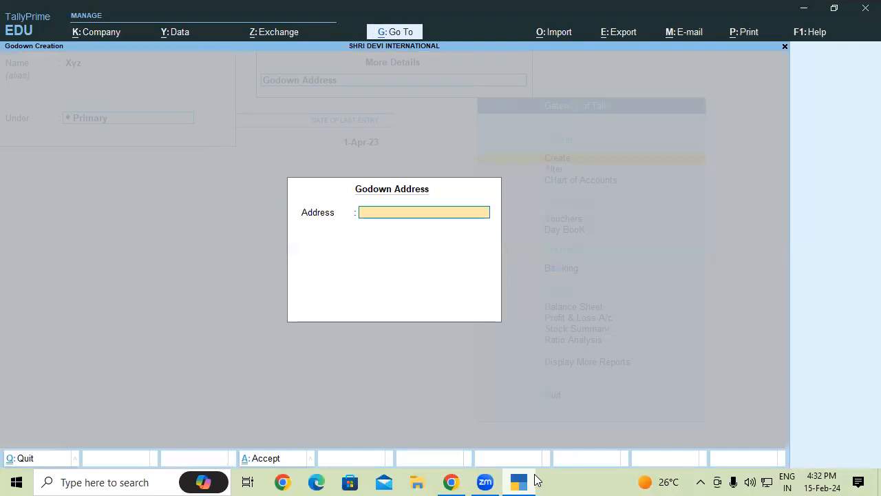
# - Discard the empty address and the unsaved godown Xyz, and return to the Gateway of Tally
pyautogui.press('Escape')
pyautogui.press('y')
pyautogui.press('Escape')
pyautogui.press('Escape')
pyautogui.press('Escape')
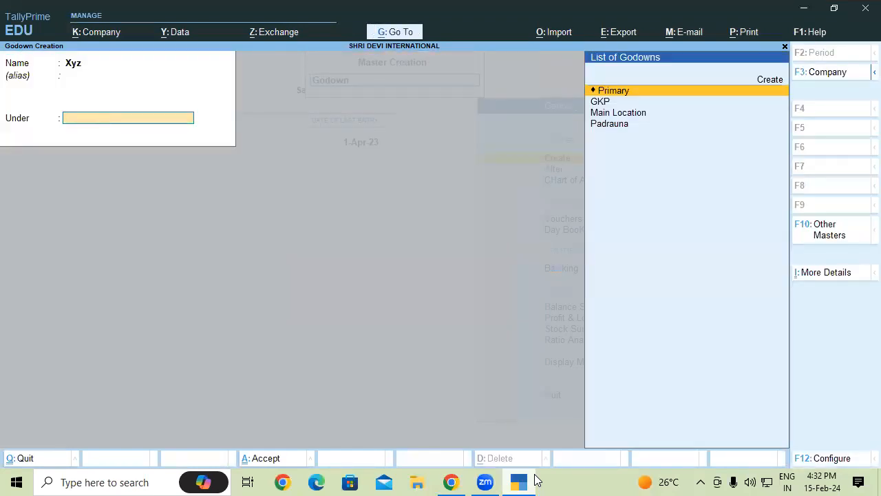
pyautogui.press('y')
pyautogui.press('Escape')
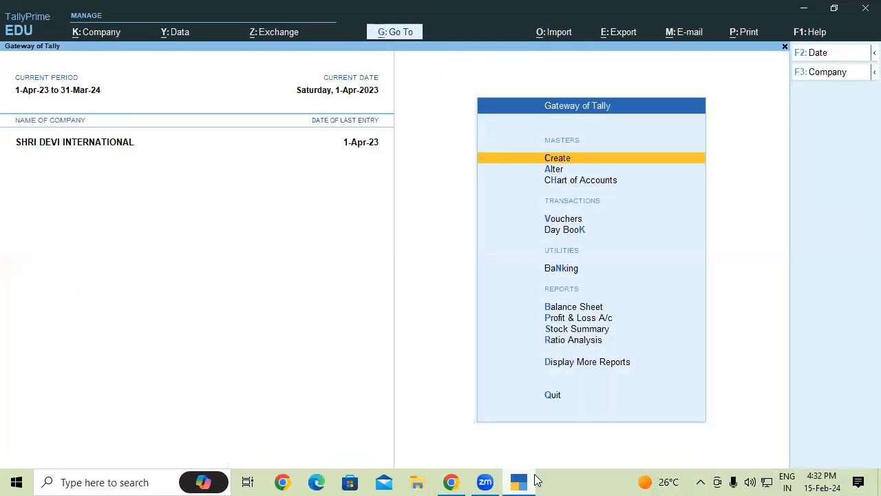